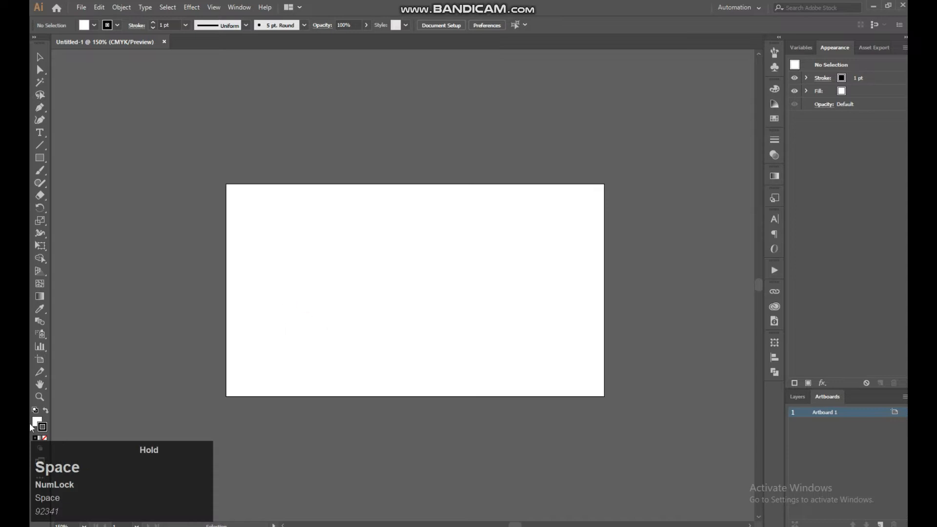
Cover the artboard with a 1280 × 720 px rectangle filled with dark gray (K 80%) and no stroke
left_click(40, 157)
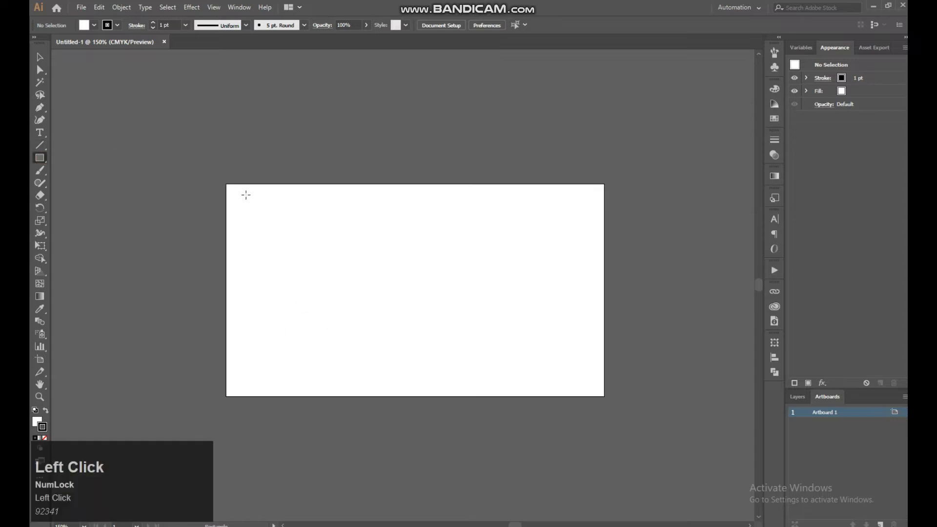
left_click_drag(227, 185, 605, 397)
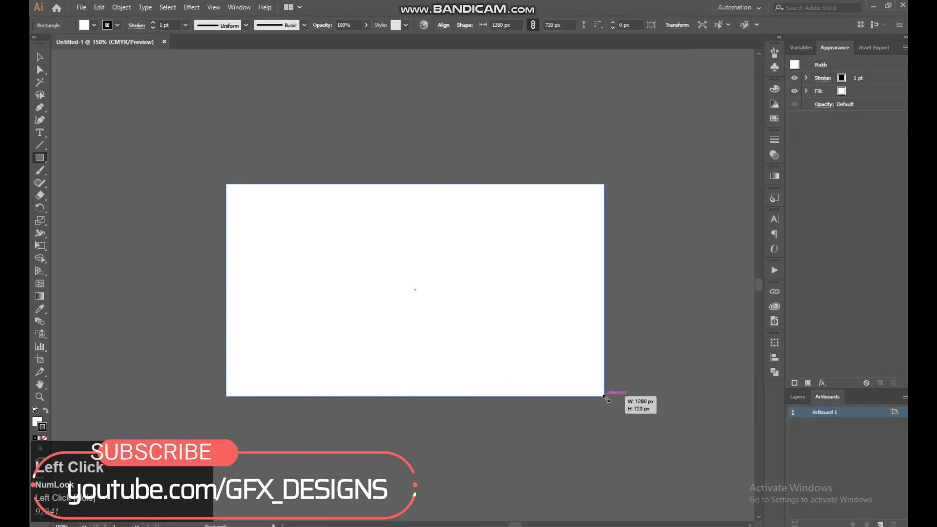
left_click(37, 422)
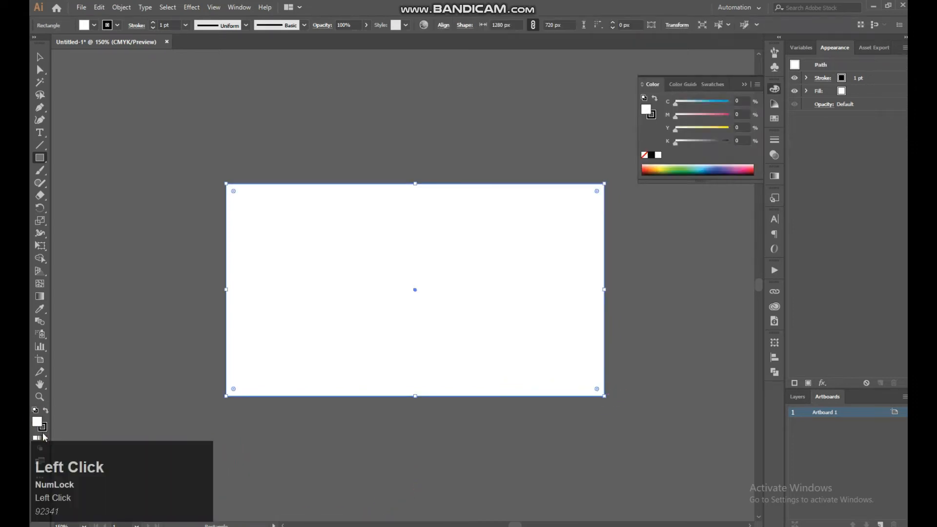
left_click(712, 84)
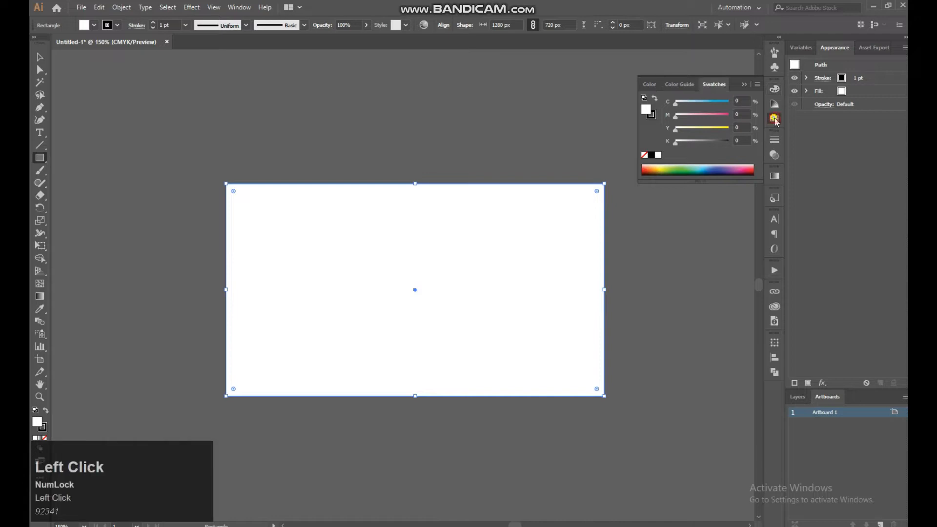
left_click(674, 148)
left_click(667, 148)
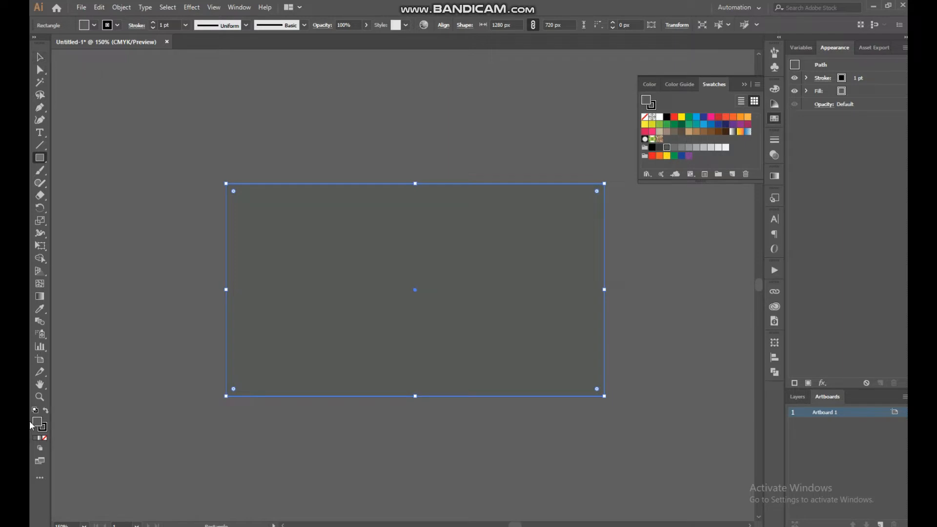
left_click(44, 429)
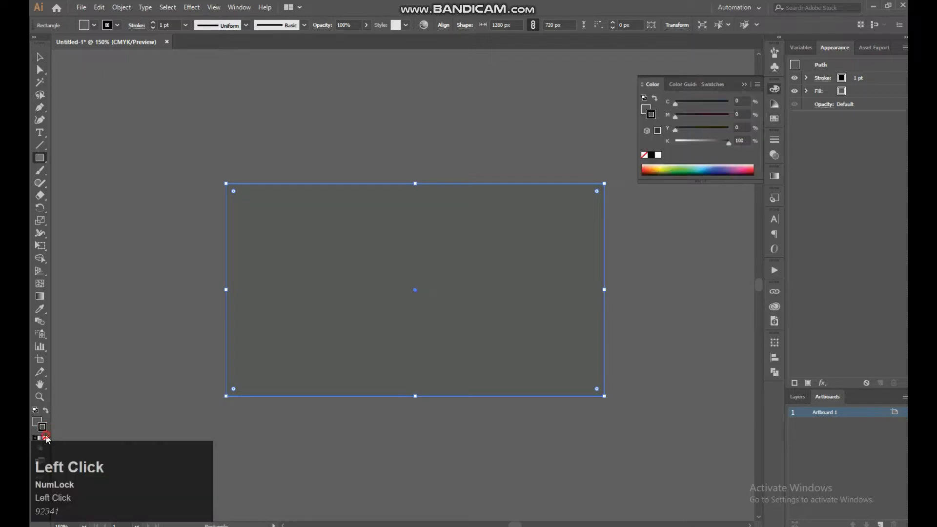
left_click(44, 438)
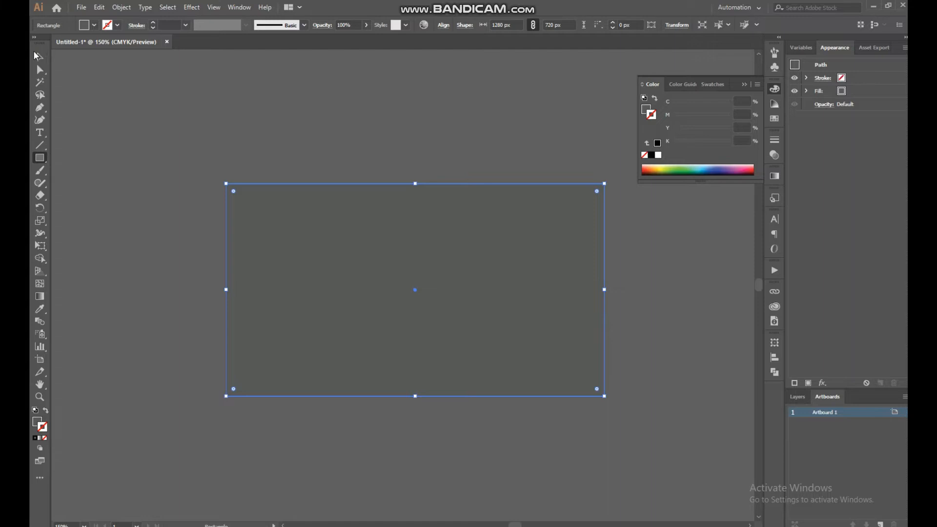
Lock the background rectangle
left_click(38, 55)
left_click(121, 8)
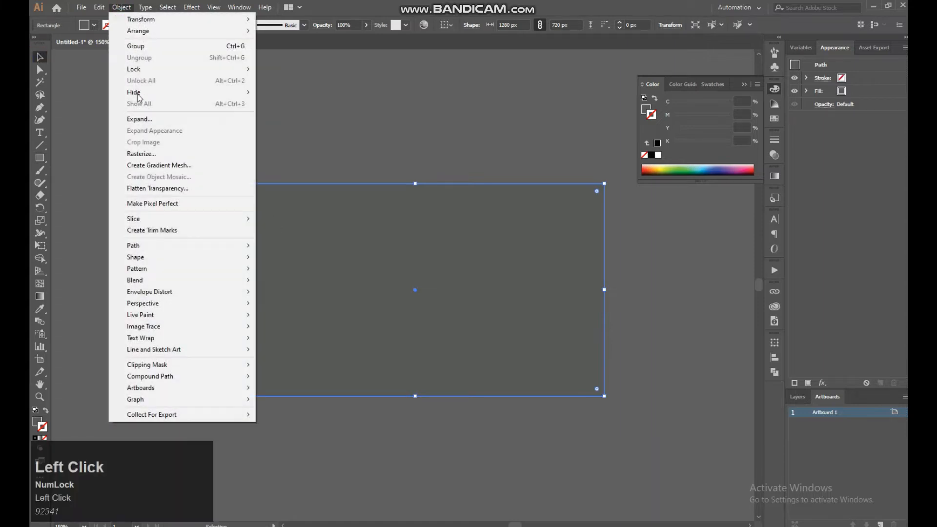
mouse_move(228, 73)
left_click(292, 69)
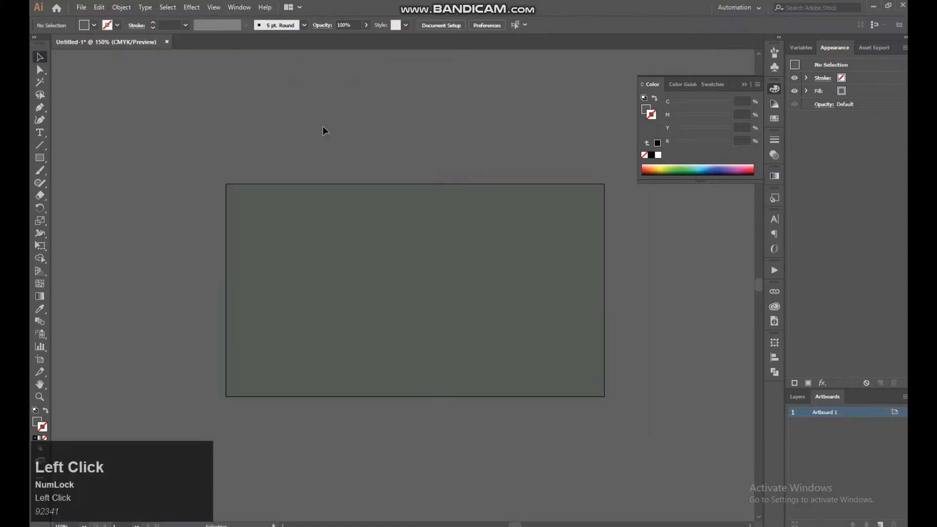
Draw a circle about 292 px in diameter just left of the artboard's centre with the Ellipse tool
key("ctrl+plus")
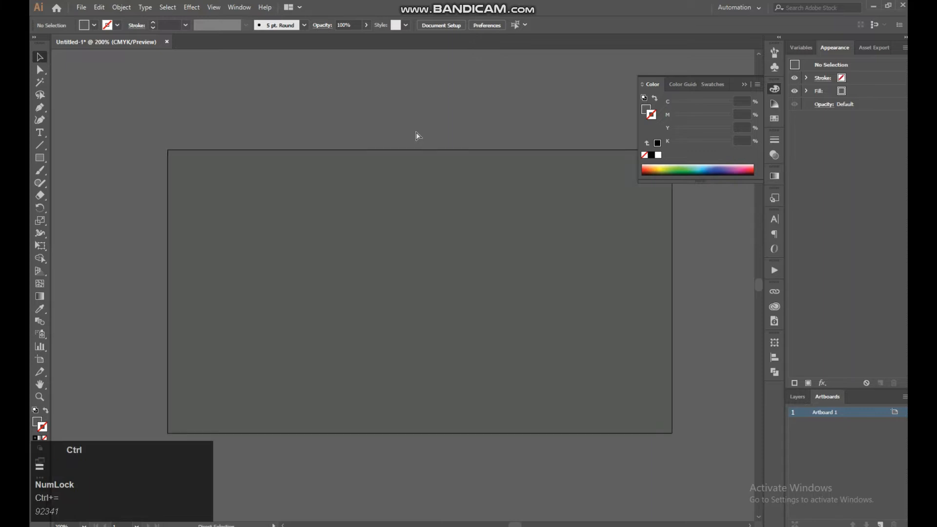
key("space")
left_click_drag(415, 131, 396, 128)
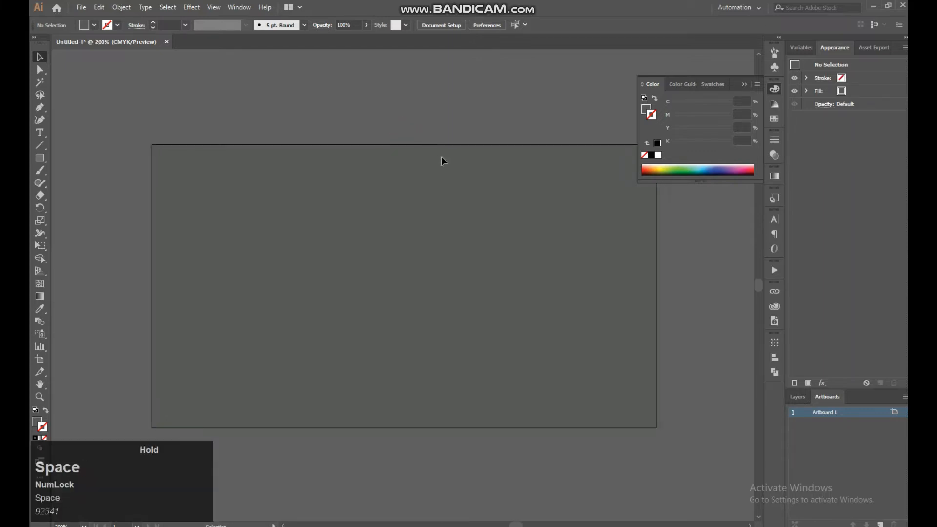
right_click(41, 158)
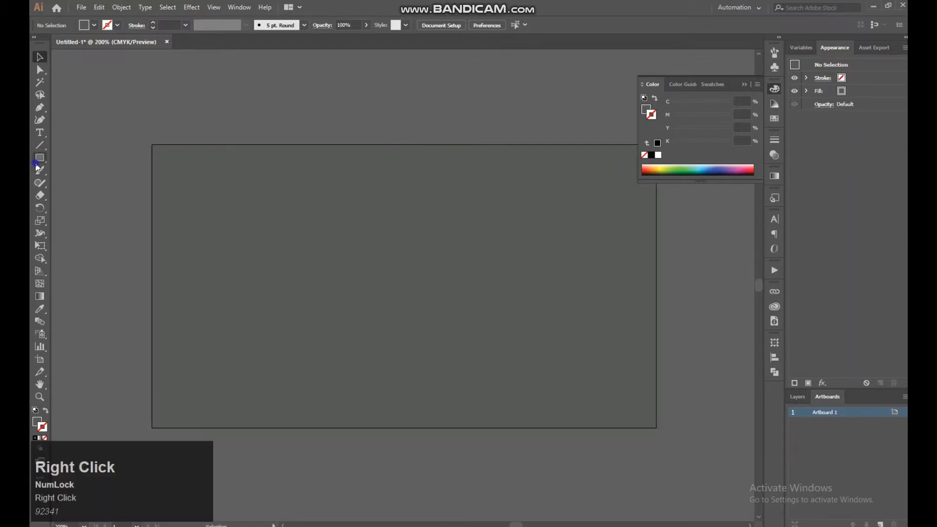
left_click(86, 182)
left_click_drag(274, 235, 389, 351)
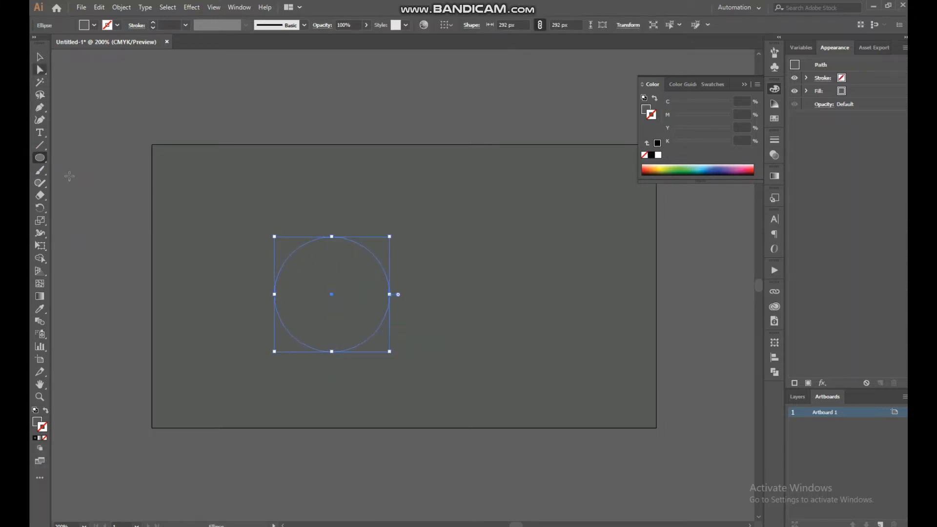
left_click(37, 427)
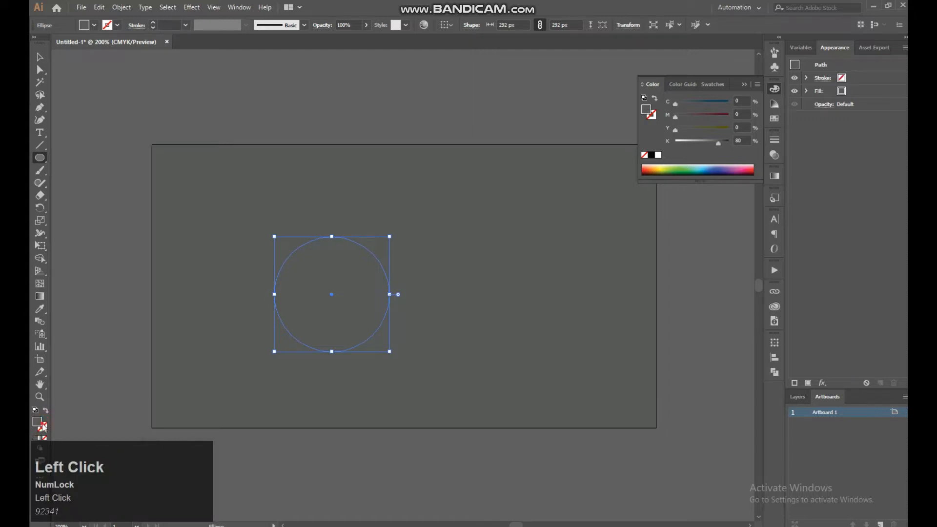
double_click(42, 427)
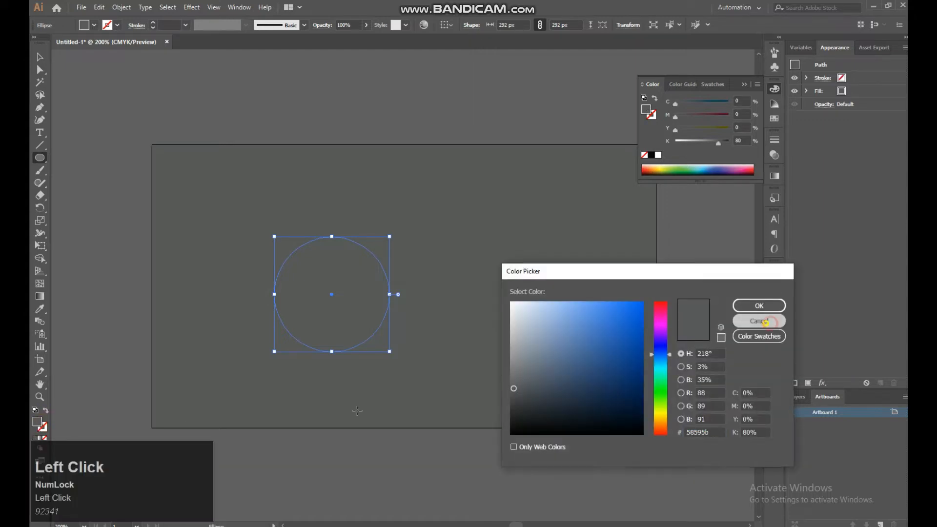
left_click(759, 321)
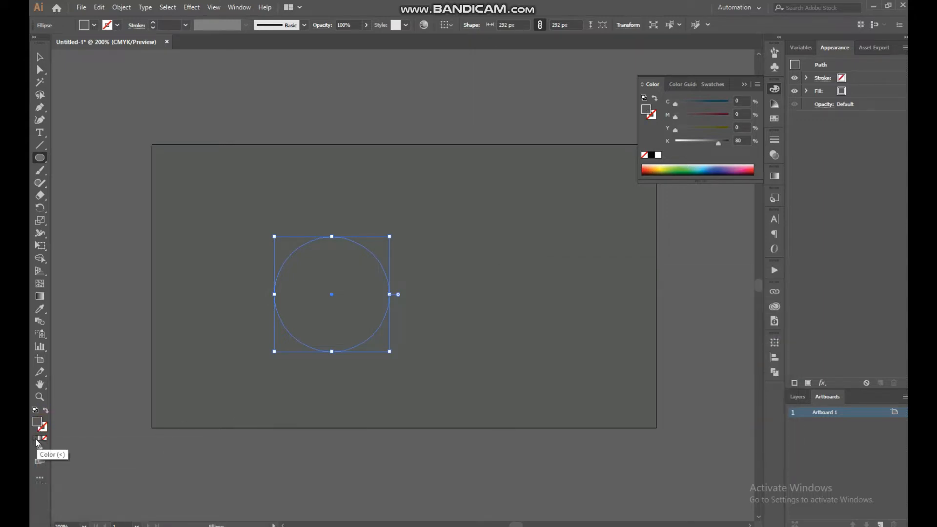
Fill the circle with a linear gradient
left_click(32, 438)
left_click(40, 439)
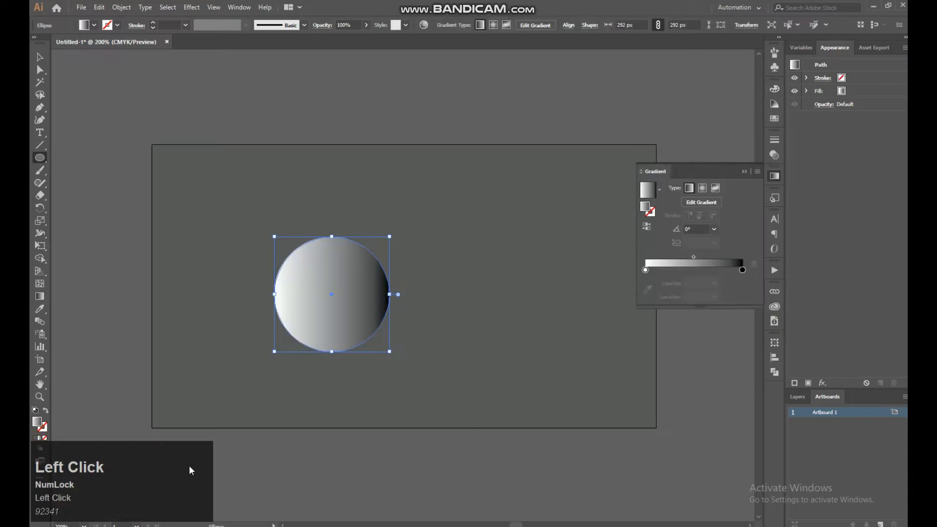
left_click(702, 189)
left_click(689, 188)
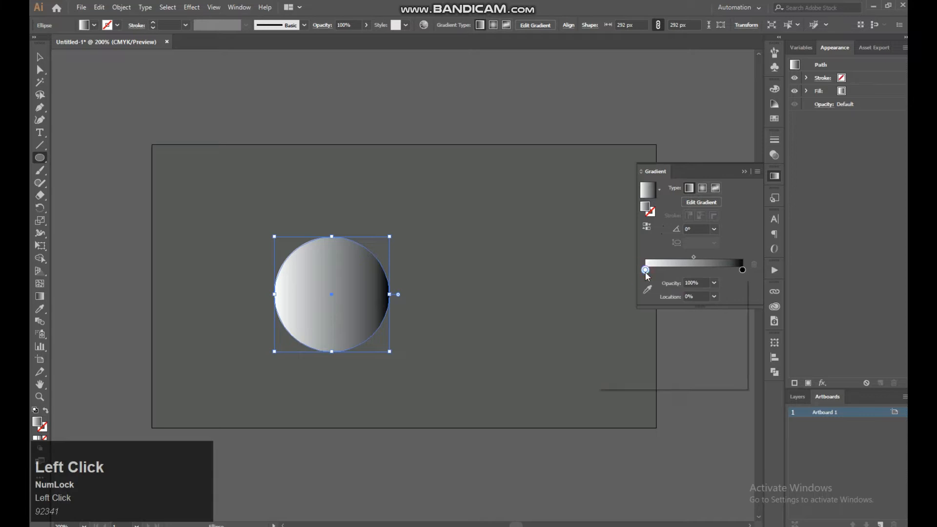
Set the gradient's start color stop to red-orange and its end color stop to dark blue
double_click(645, 270)
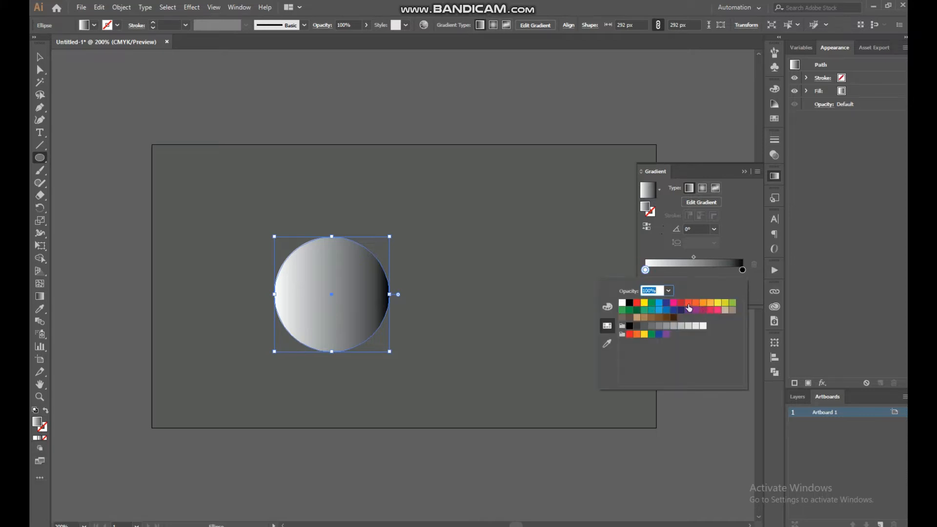
left_click(688, 303)
double_click(742, 270)
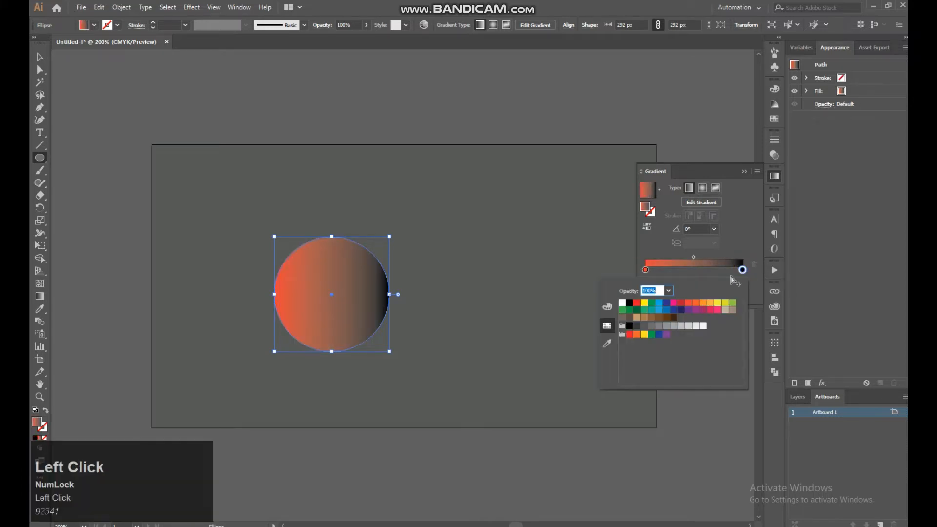
left_click(666, 304)
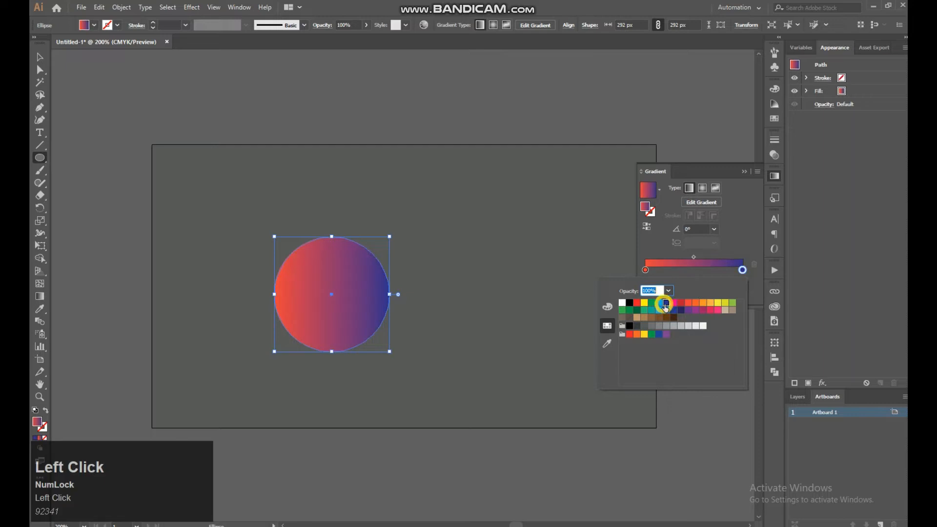
left_click(735, 243)
Shift the gradient's midpoint toward the blue end and change the start color stop to a lighter orange
left_click_drag(693, 257, 714, 257)
double_click(646, 270)
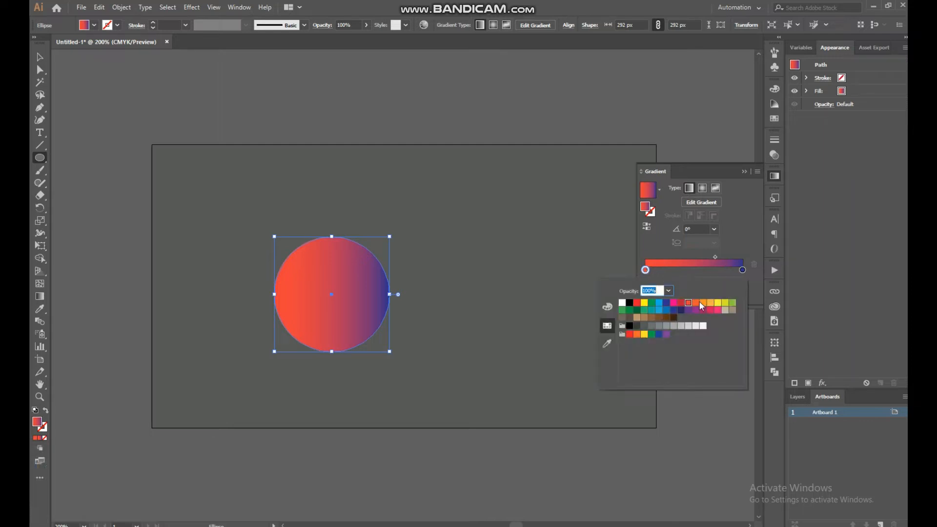
left_click(696, 303)
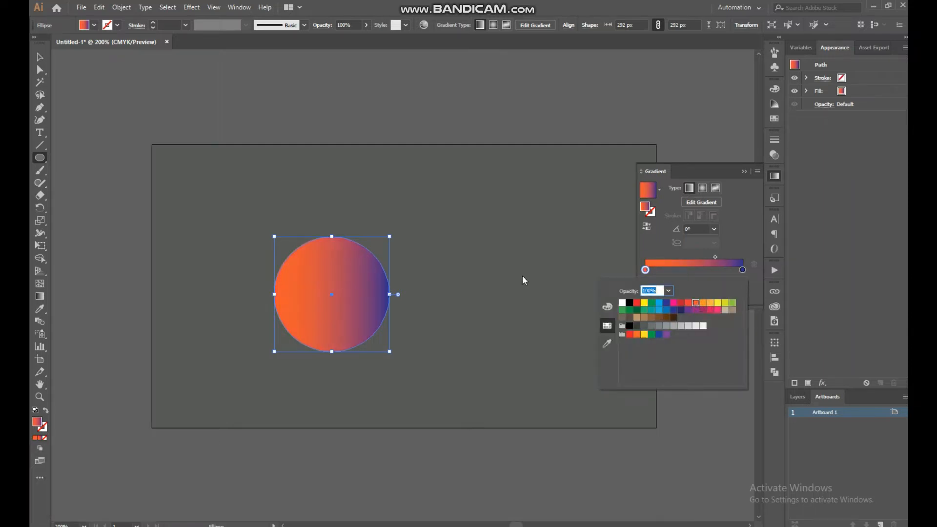
left_click(364, 222)
Move the gradient circle down and to the left on the artboard and scale it down to about 204 px
left_click(37, 57)
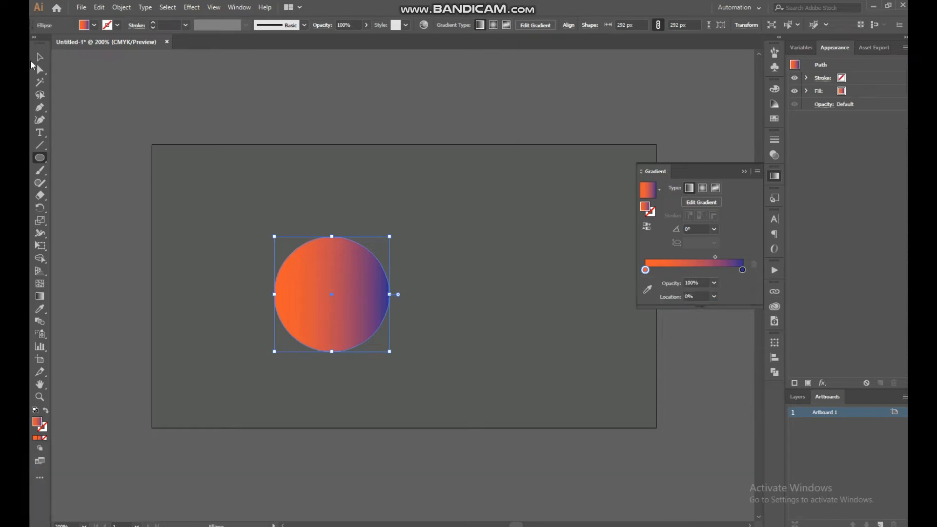
left_click_drag(336, 288, 290, 304)
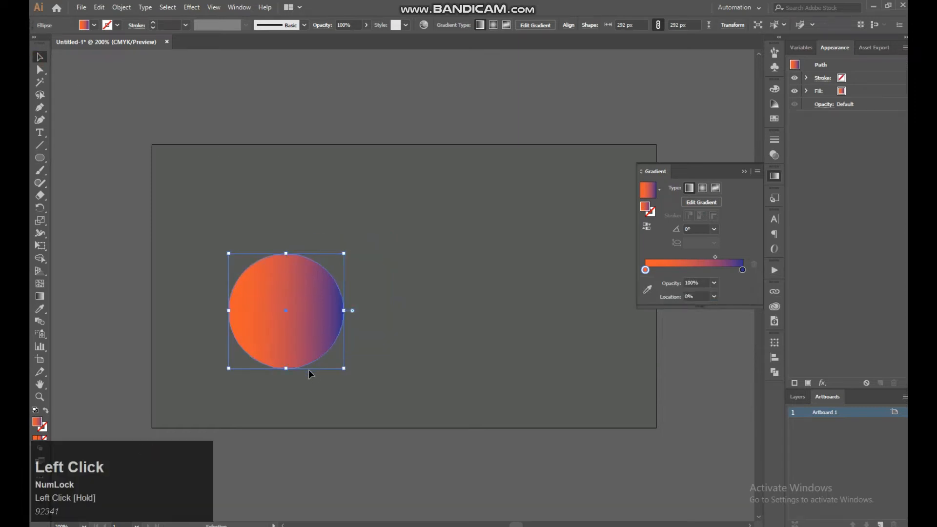
left_click_drag(344, 369, 327, 350)
Duplicate the circle twice, placing one copy at the upper right and one at the lower right of the artboard
left_click(351, 297)
left_click_drag(292, 326, 421, 305)
left_click_drag(428, 304, 491, 361)
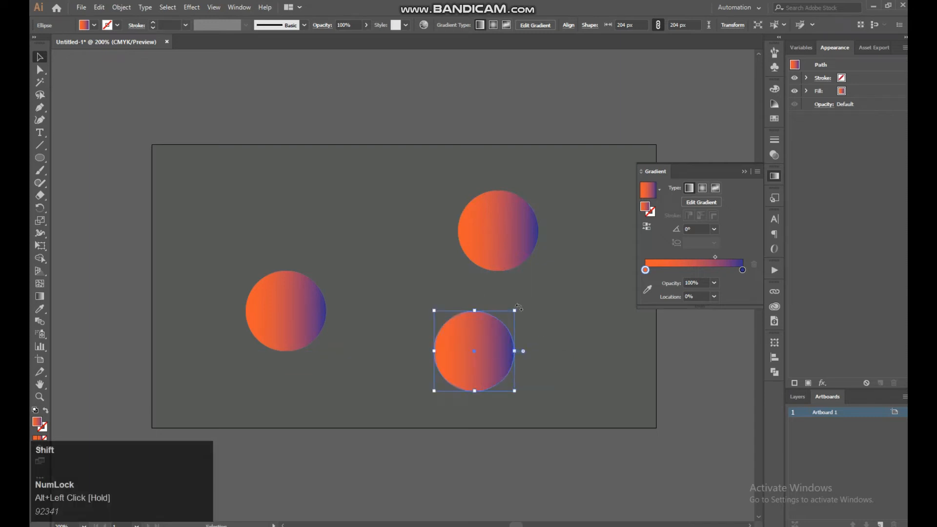
Redirect the left circle's gradient to about -132°, from orange at its upper right to blue at its lower left
left_click(42, 296)
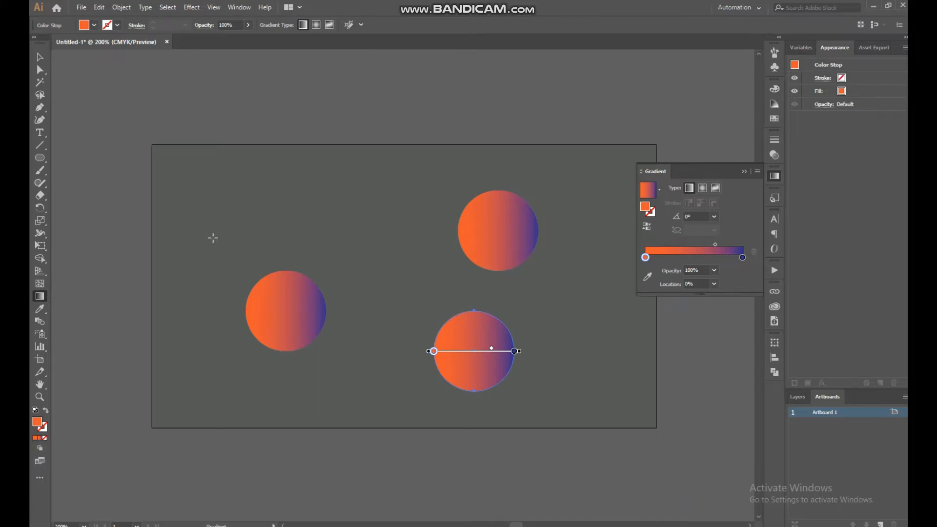
key("a")
left_click(310, 296)
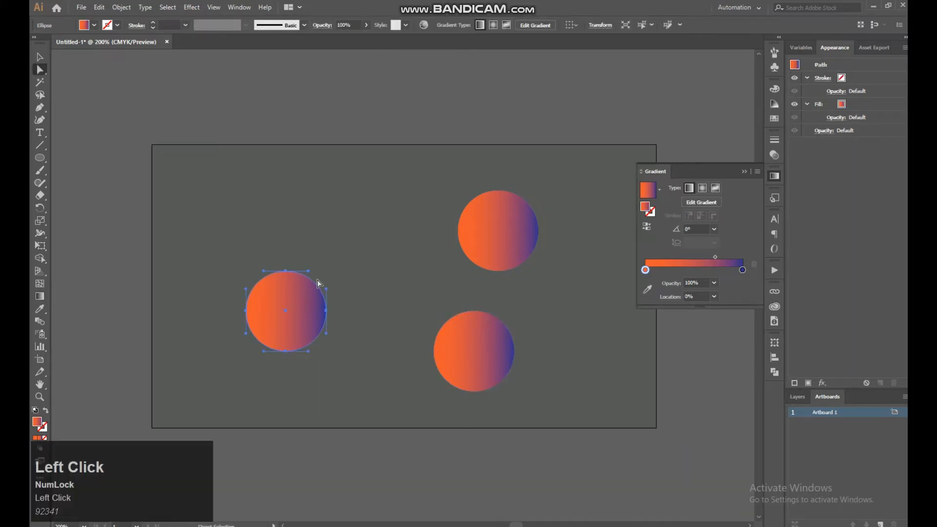
key("g")
mouse_move(322, 259)
left_mouse_down()
mouse_move(266, 336)
mouse_move(253, 335)
left_mouse_up()
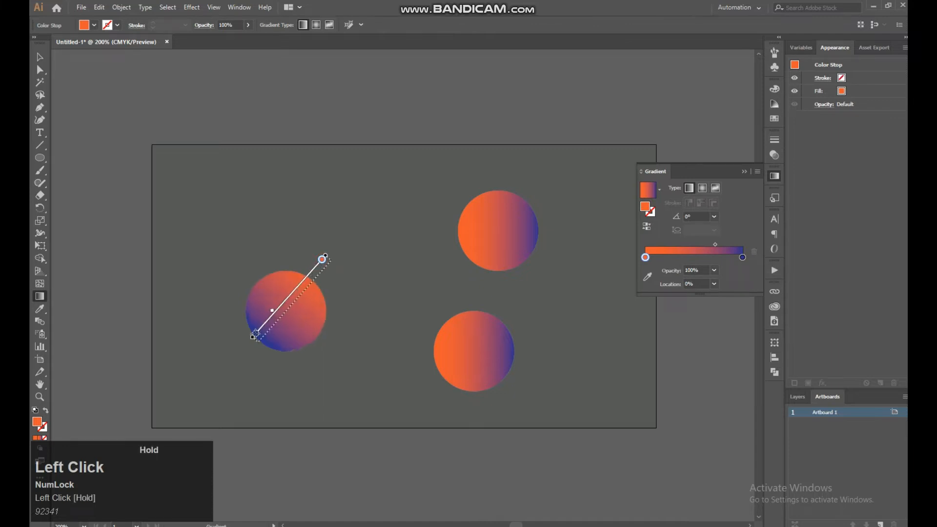
Redirect the lower-right circle's gradient to about -32°, from orange at its upper left to blue at its lower right
key("a")
left_click(450, 328)
key("g")
left_click_drag(409, 310, 513, 375)
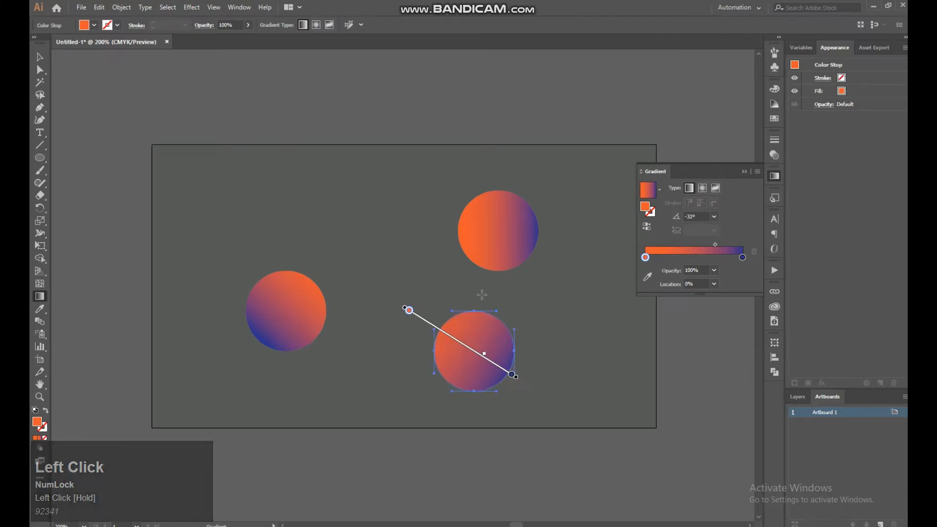
Redirect the upper-right circle's gradient to about -135°, starting orange outside its upper-right edge and ending blue at its lower left
key("a")
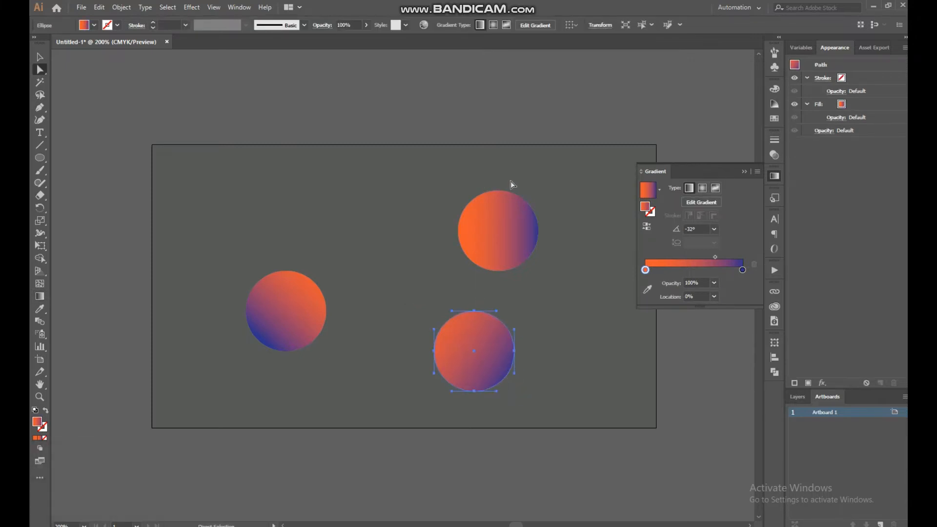
left_click(504, 207)
key("g")
left_click_drag(554, 174, 463, 275)
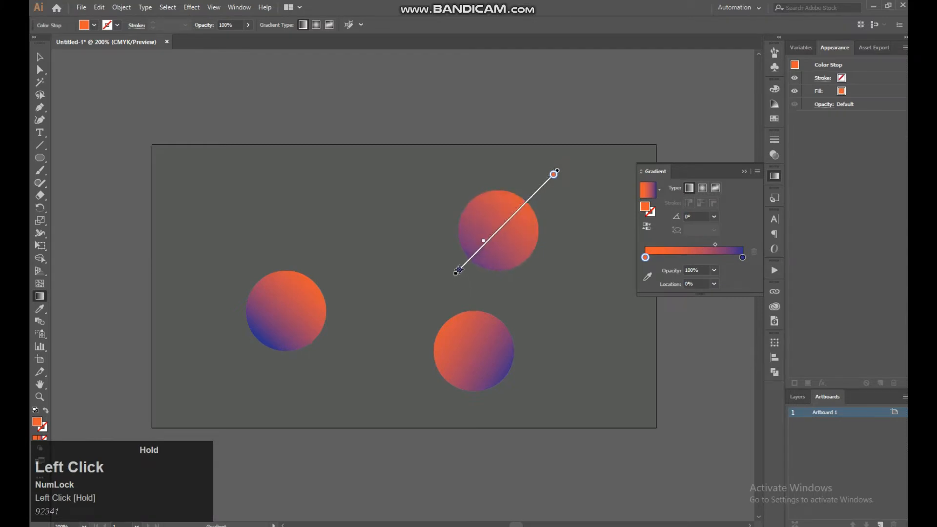
left_click_drag(458, 269, 458, 269)
Scale the lower-right circle down to about 144 px and move the left circle slightly down and to the left
left_click(40, 57)
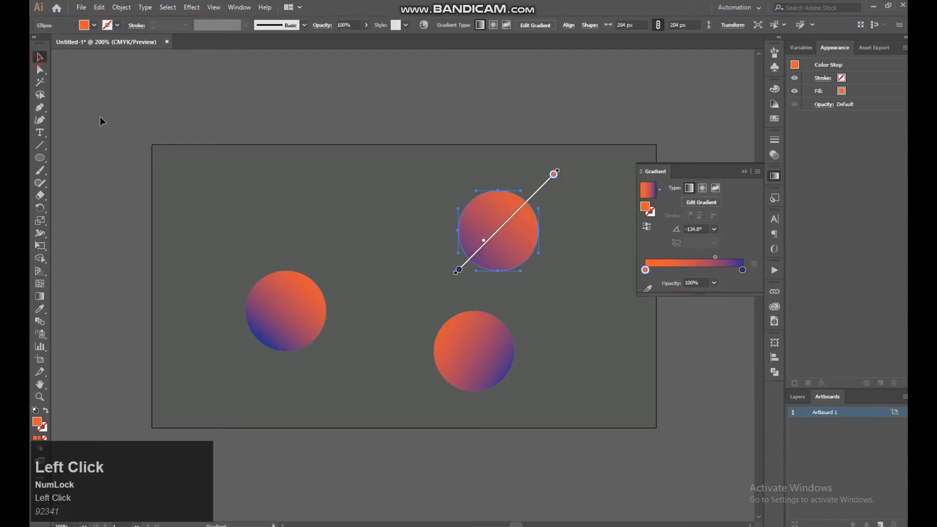
left_click(299, 249)
left_click(500, 375)
mouse_move(515, 390)
left_mouse_down()
mouse_move(499, 380)
mouse_move(509, 382)
left_mouse_up()
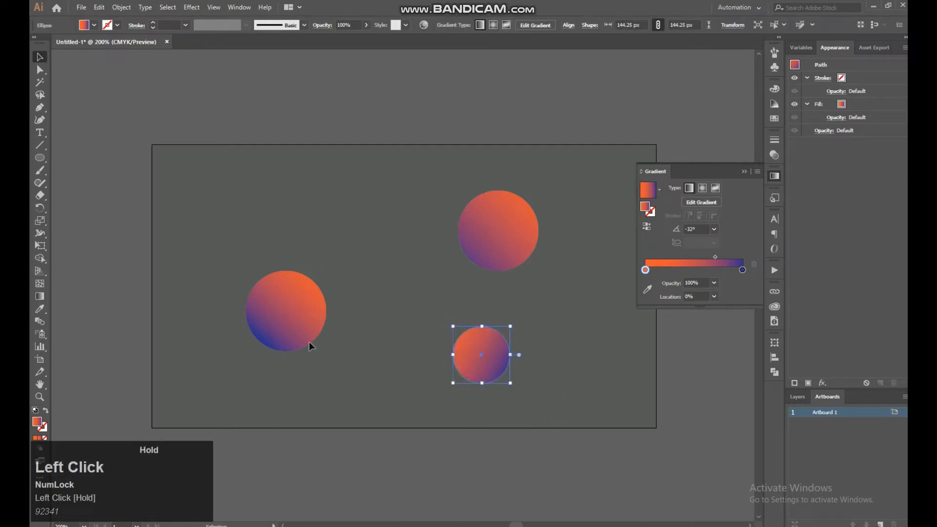
left_click_drag(288, 326, 278, 352)
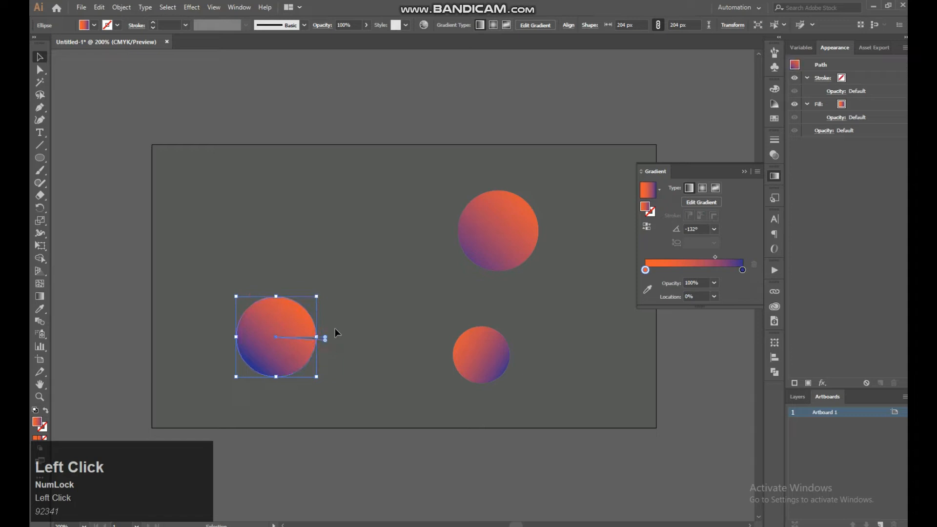
Undo the accidental wedge cut in the left circle and group all three gradient circles
left_click(335, 324)
key("ctrl+z")
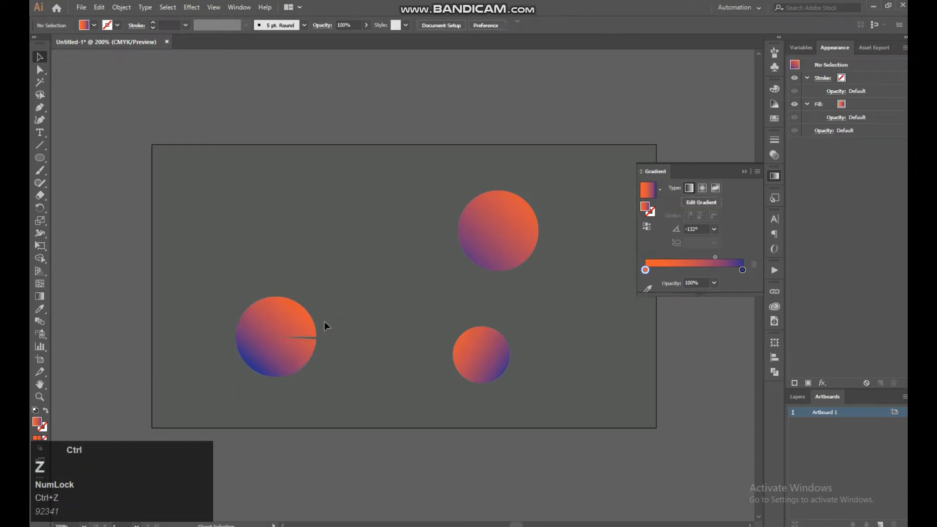
left_click(326, 316)
left_click(276, 340)
left_click(460, 243, "shift")
left_click(469, 369, "shift")
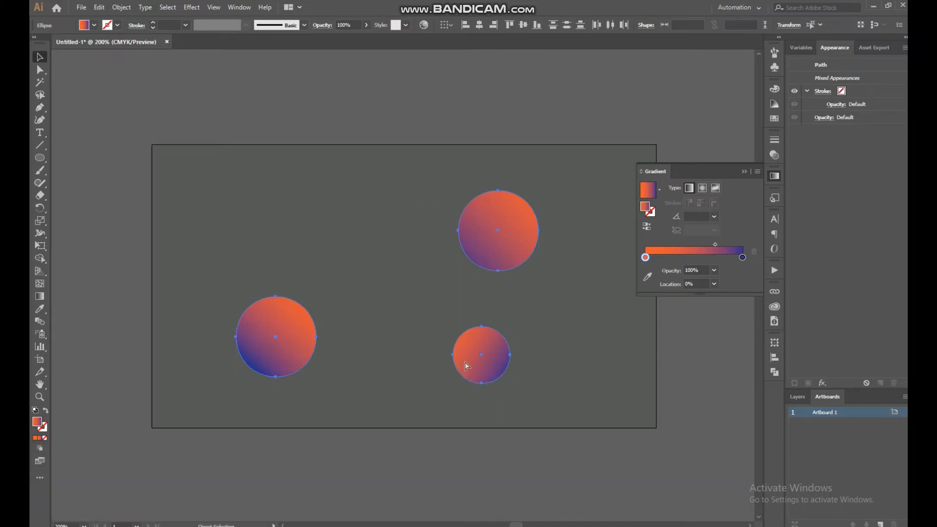
key("ctrl+g")
Duplicate the circle group directly in front of the original, undoing the trial move of the copy
key("ctrl+c")
key("ctrl+f")
left_click_drag(475, 359, 487, 320)
key("ctrl+z")
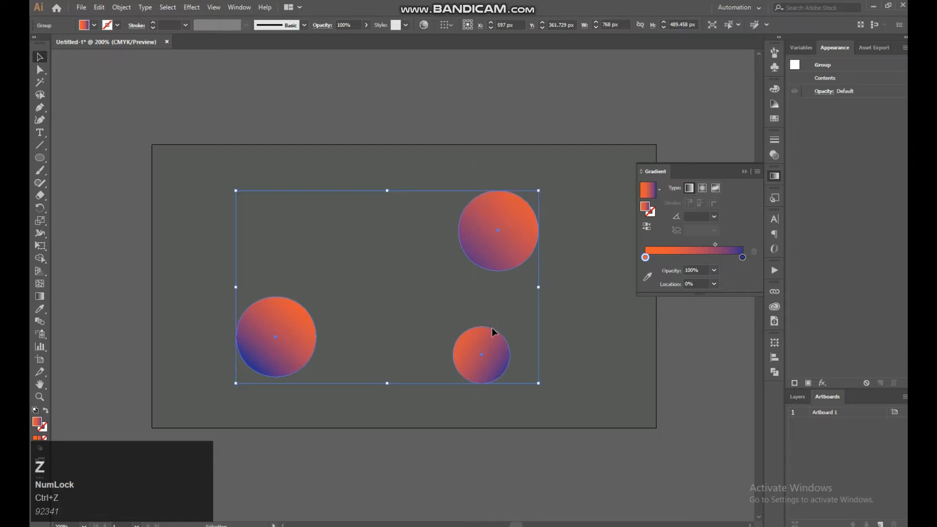
Apply a Gaussian Blur with a radius of about 47.7 pixels to the front circle group, with preview enabled
left_click(190, 8)
mouse_move(247, 185)
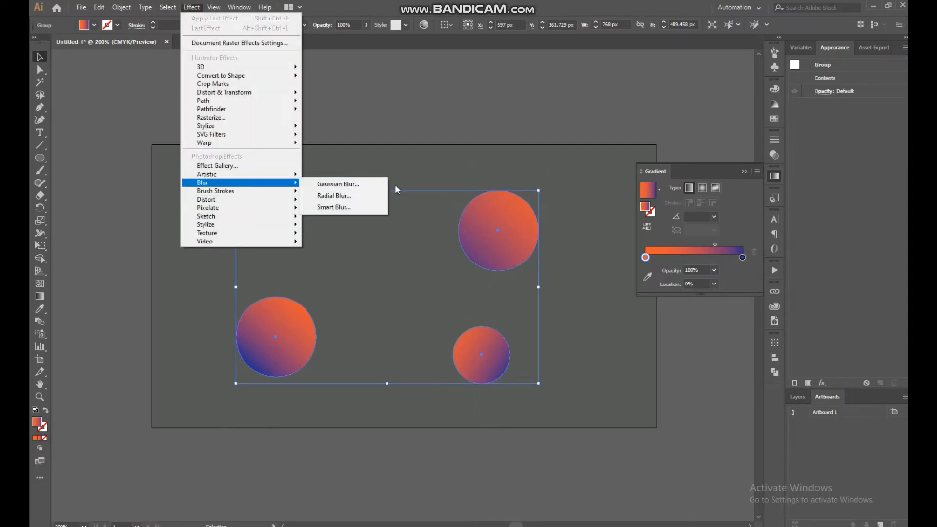
left_click(338, 184)
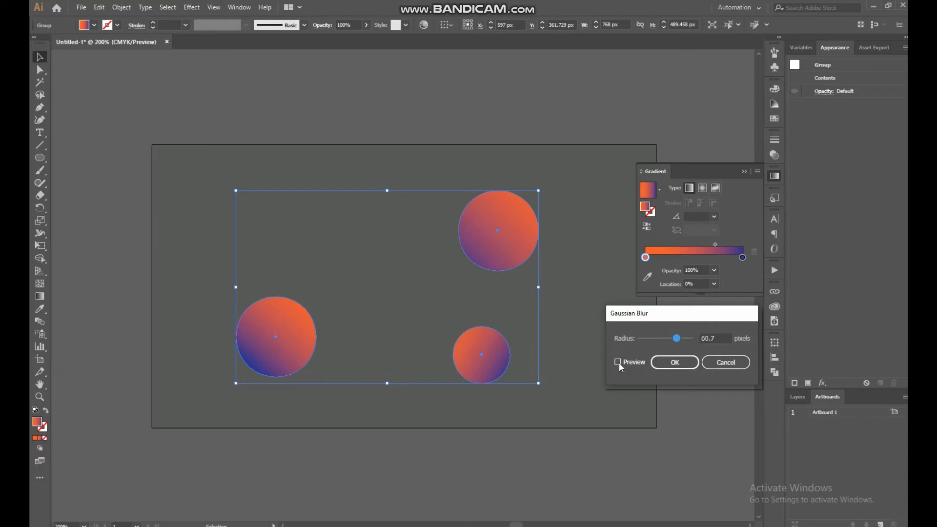
left_click(618, 363)
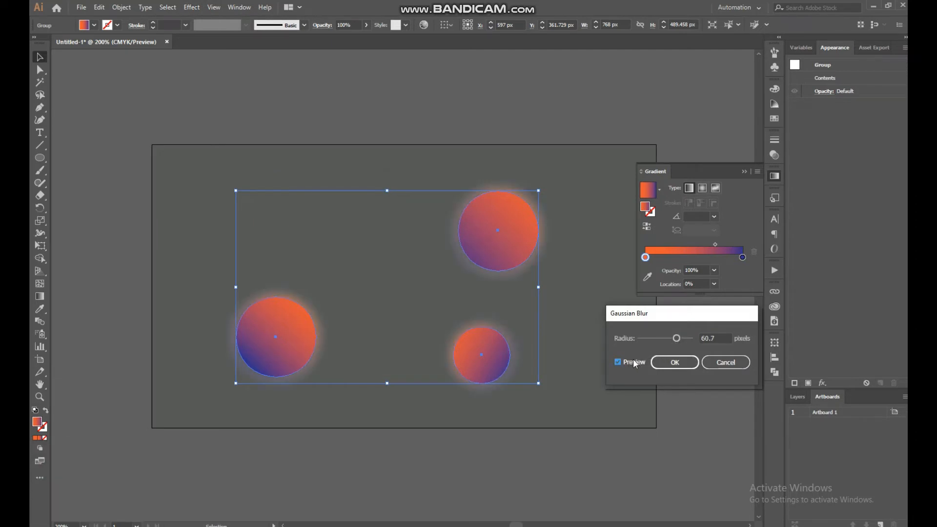
left_click(675, 338)
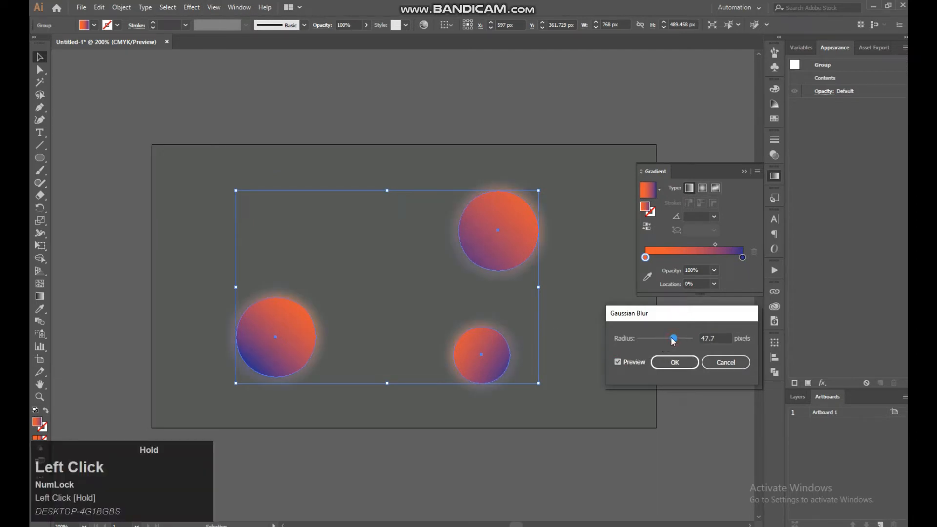
left_click(673, 362)
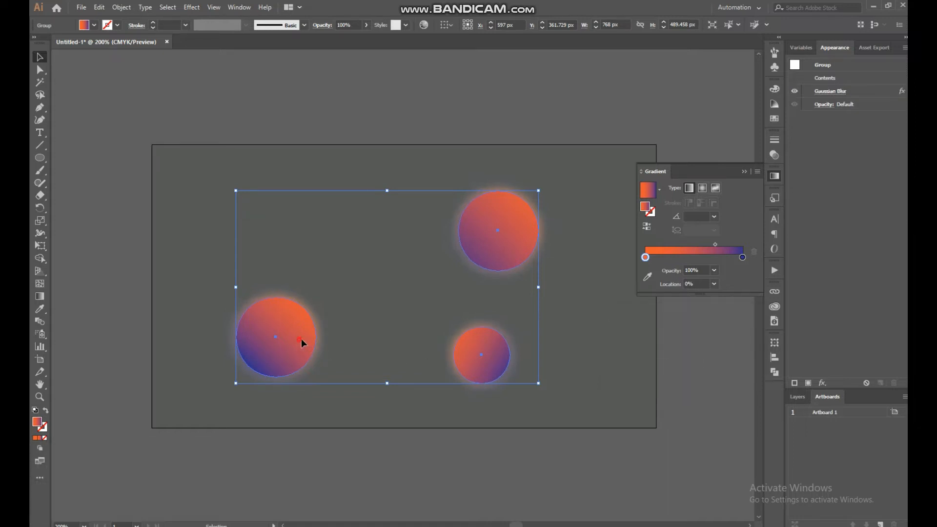
Move the blurred circle group aside to check the sharp originals beneath, return it over them and deselect it
left_click_drag(300, 343, 345, 324)
left_click(255, 336)
left_click_drag(357, 320, 303, 334)
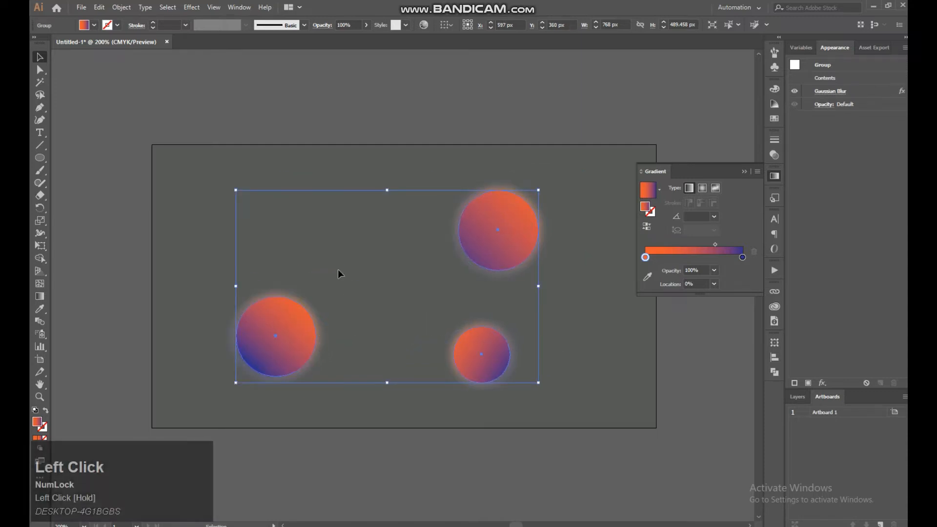
left_click(119, 174)
Draw a rounded rectangle about 560 × 318 px between the three circles, overlapping part of each
right_click(37, 165)
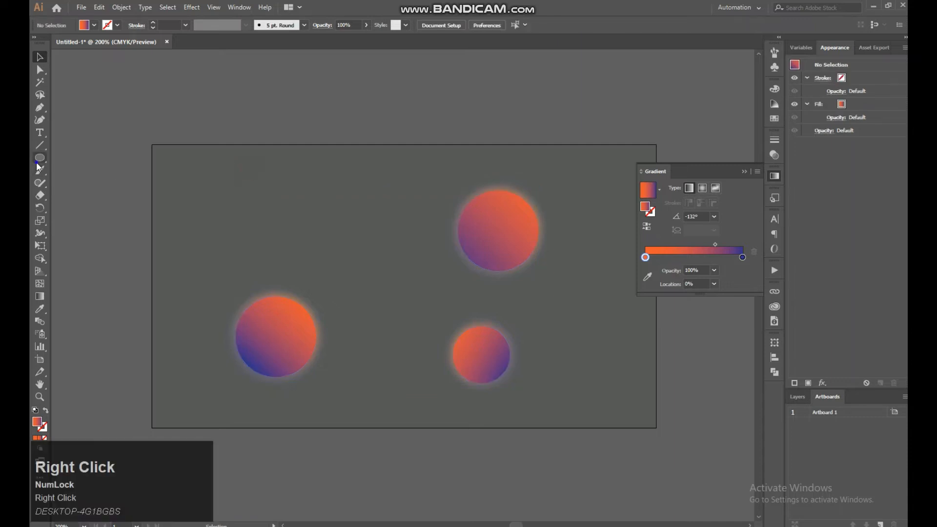
left_click(84, 172)
left_click_drag(268, 211, 488, 336)
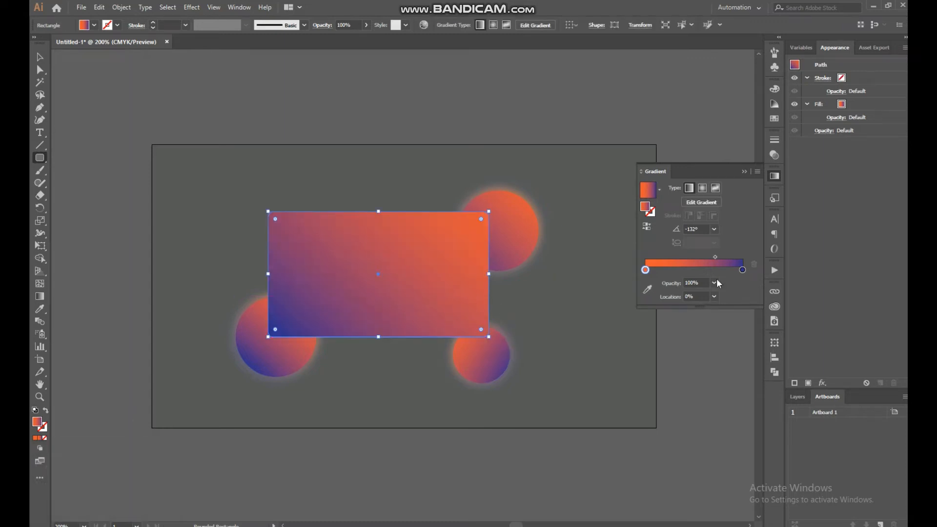
Fill the rounded rectangle with the White, Black linear gradient preset at an angle of 120°
double_click(645, 270)
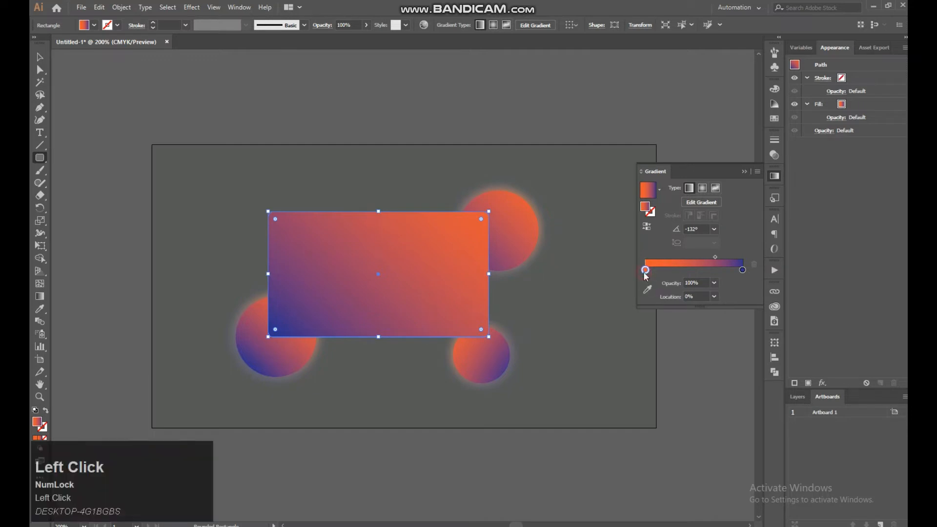
left_click(658, 190)
left_click(659, 184)
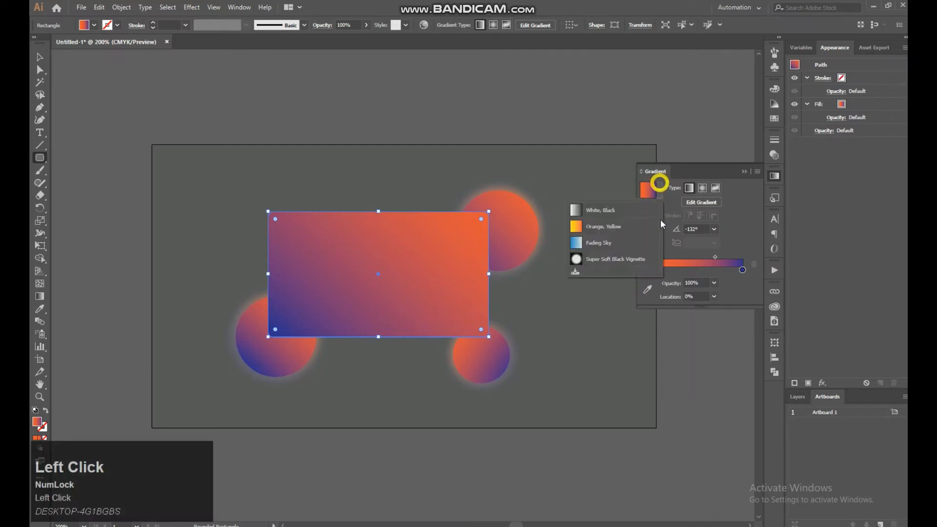
left_click(617, 213)
left_click(644, 269)
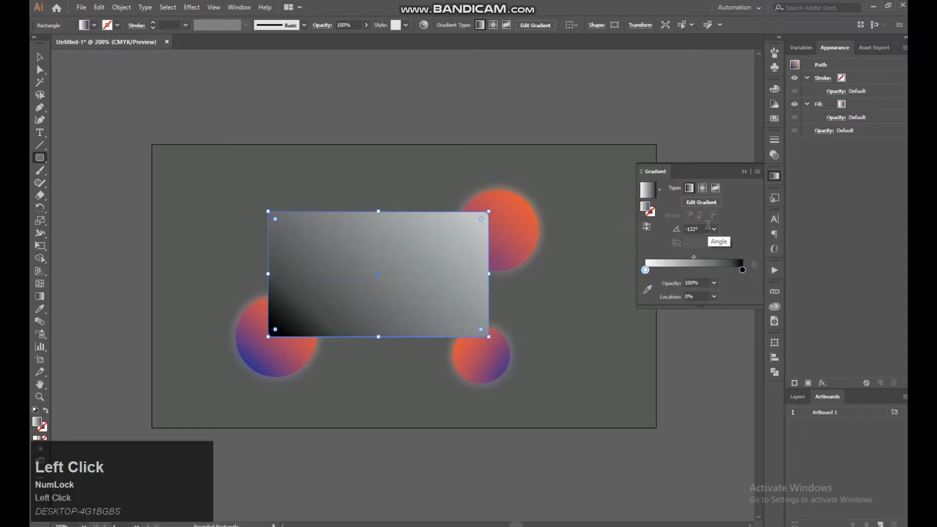
left_click(713, 228)
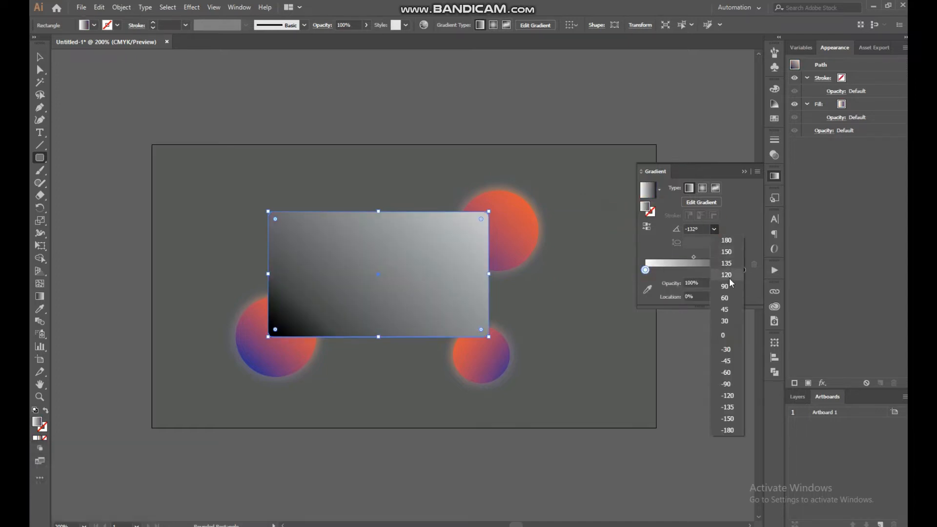
left_click(726, 276)
left_click(728, 245)
Set the opacity of both the white and black gradient stops of the rectangle's fill to 10%
left_click(646, 272)
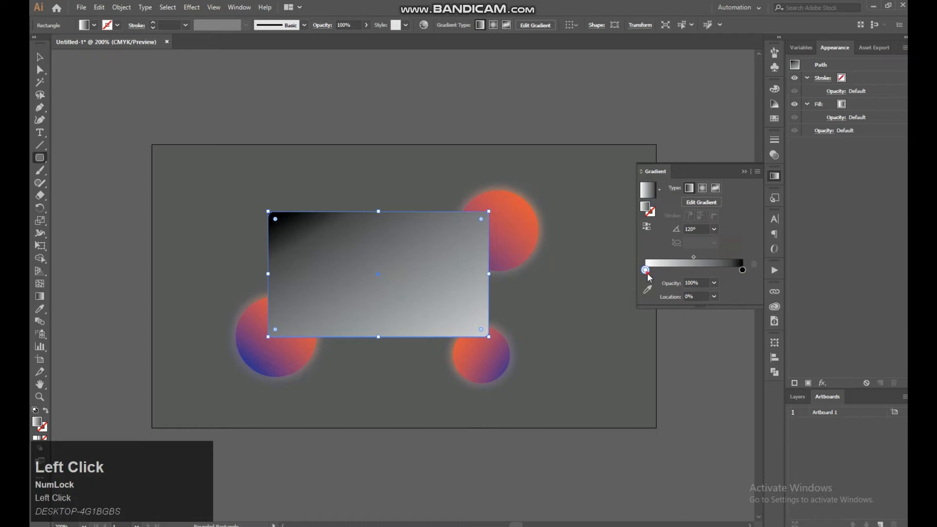
left_click(714, 283)
left_click(727, 305)
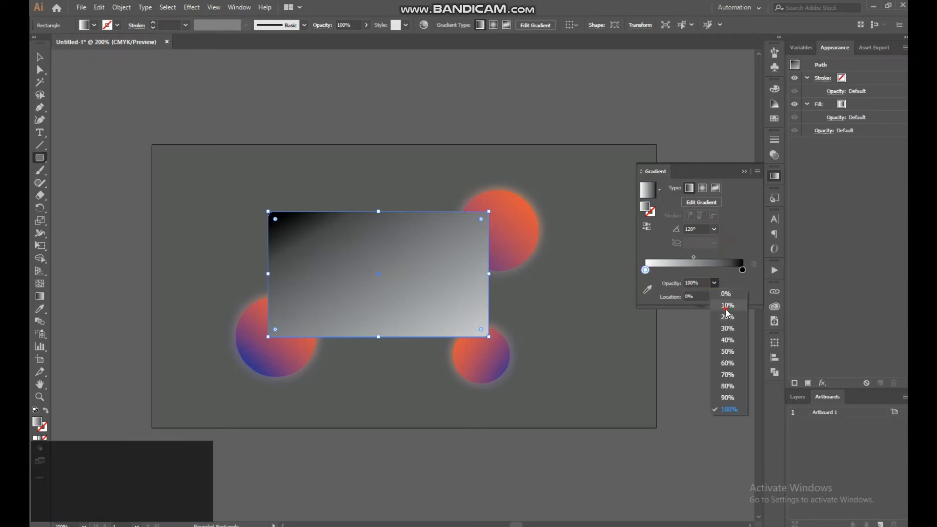
left_click(741, 271)
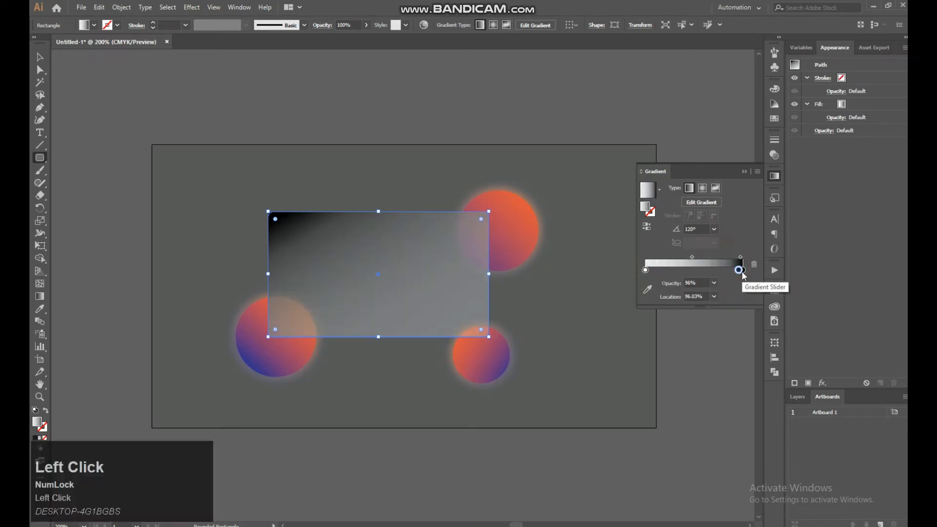
left_click(753, 268)
left_click(742, 270)
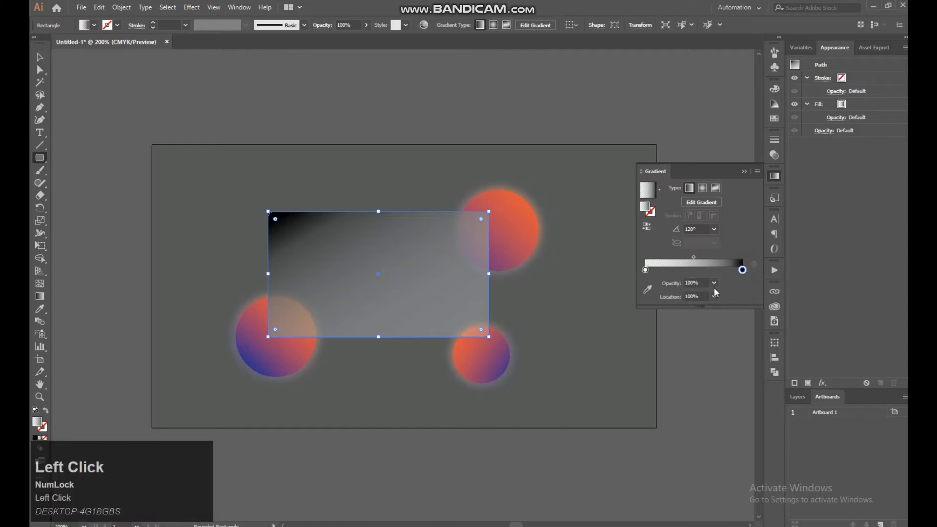
left_click(714, 283)
left_click(728, 305)
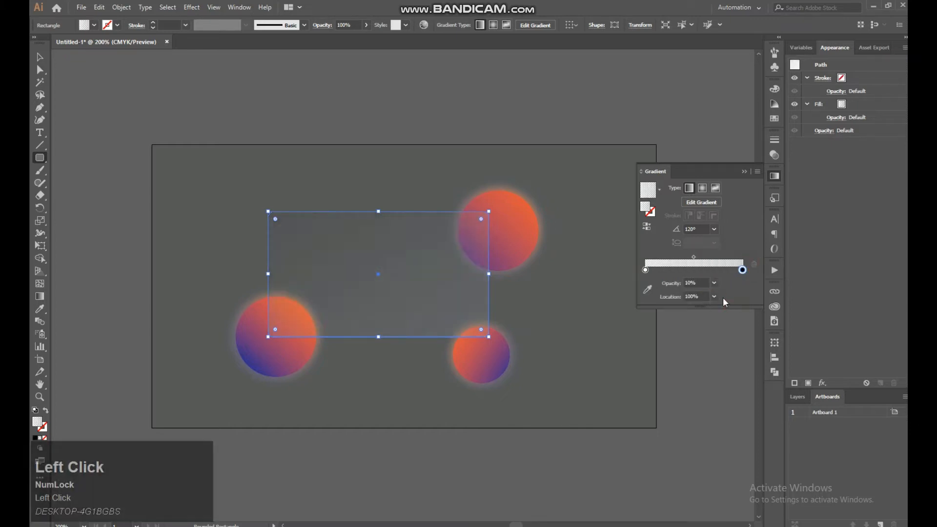
Increase the rounding of all four corners of the translucent rectangle
left_click(41, 57)
left_click(364, 201)
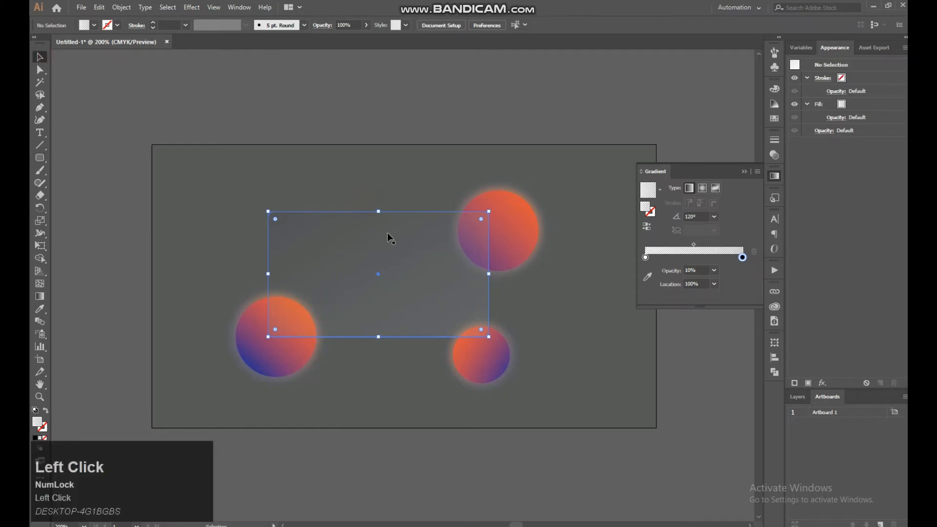
left_click(337, 235)
left_click_drag(276, 221, 350, 172)
left_click(350, 172)
Give the rounded rectangle a white-to-black gradient stroke with its angle set to -120°
left_click(307, 215)
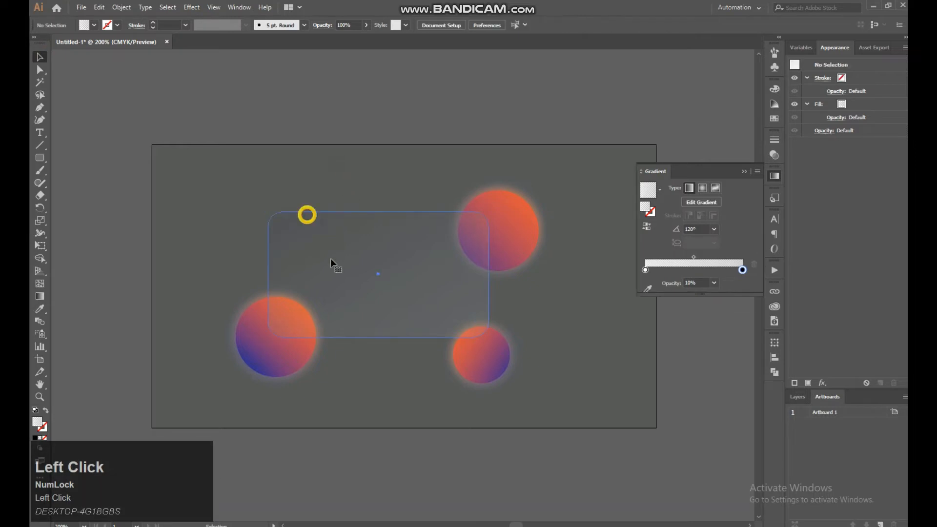
left_click(44, 427)
left_click(40, 437)
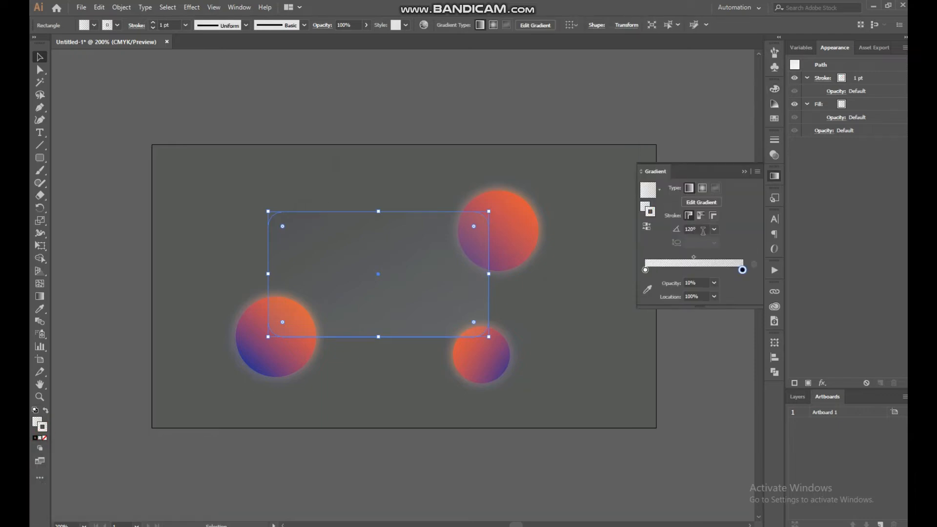
left_click(703, 230)
left_click(713, 230)
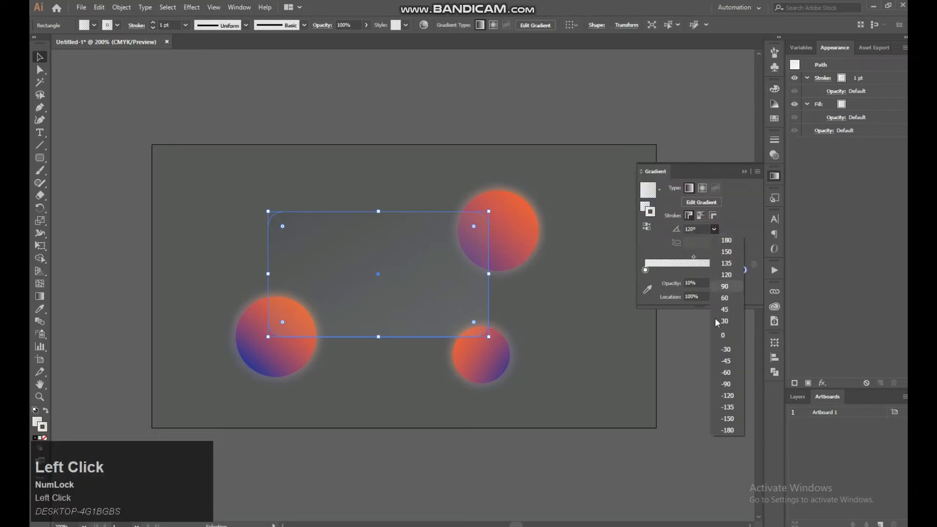
left_click(717, 399)
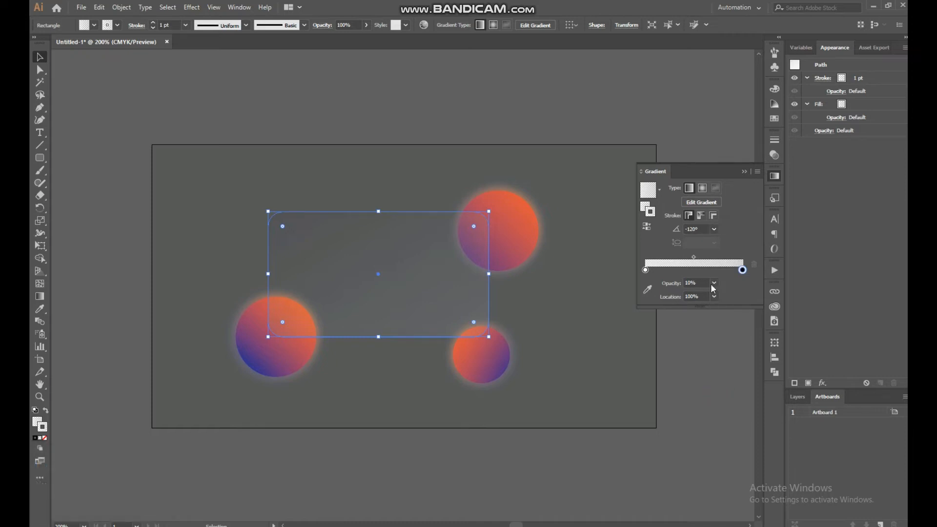
Set the opacity of both the black and white stops of the rectangle's stroke gradient to 80%
left_click(713, 282)
left_click(718, 388)
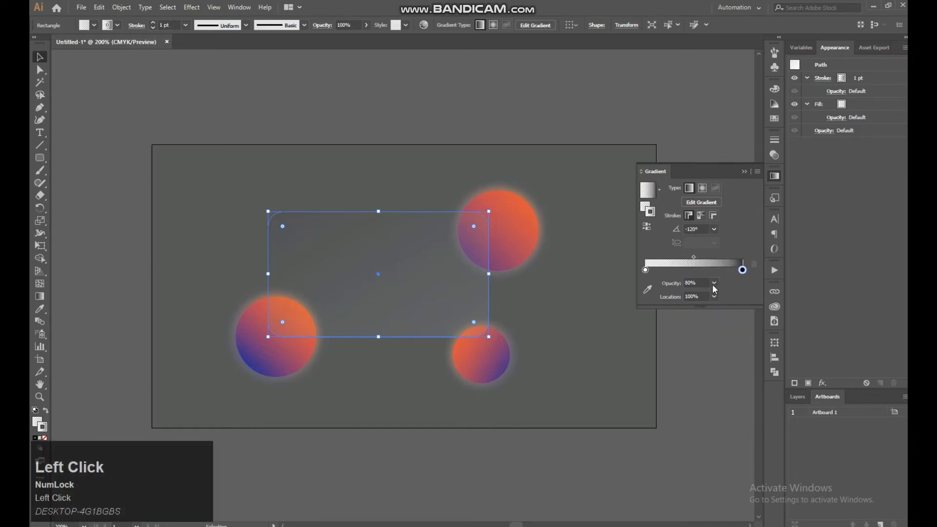
left_click(645, 270)
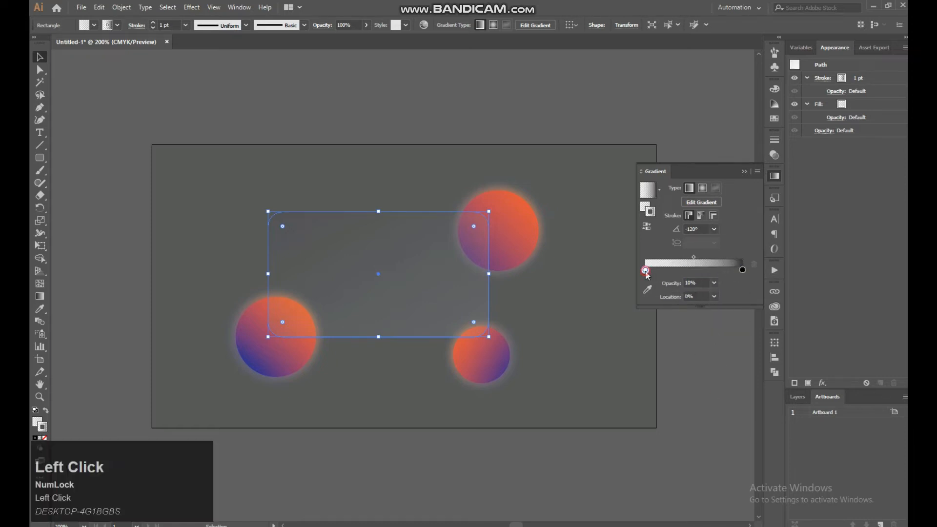
left_click(713, 282)
left_click(718, 388)
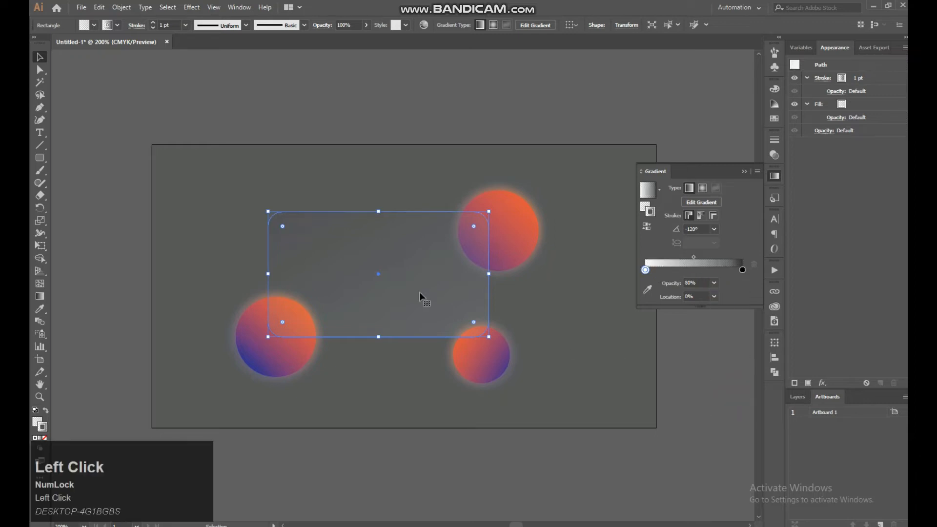
Set the rounded rectangle's stroke weight to 3 pt and deselect it
left_click(333, 185)
left_click(348, 245)
left_click(151, 22)
left_click(152, 27)
left_click(248, 190)
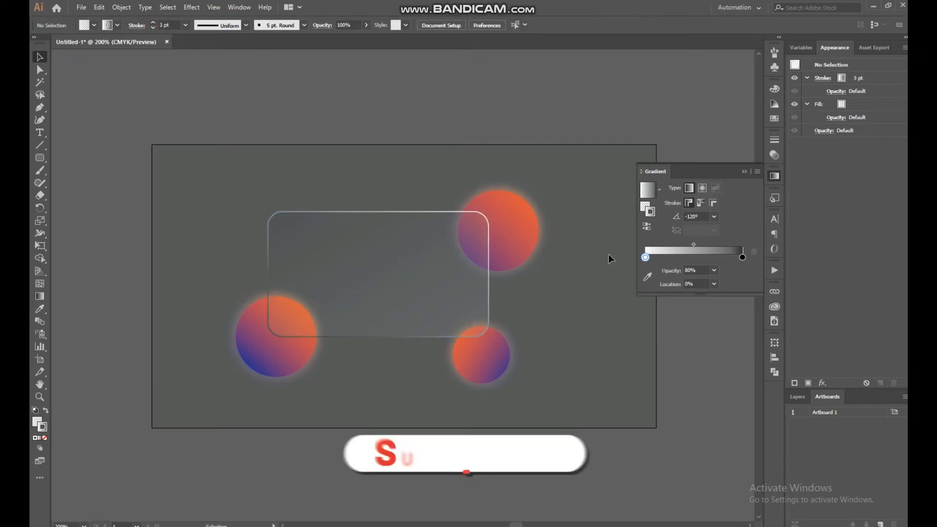
Duplicate the rounded rectangle in front and use the copy as a clipping mask on the blurred circle group
left_click(434, 323)
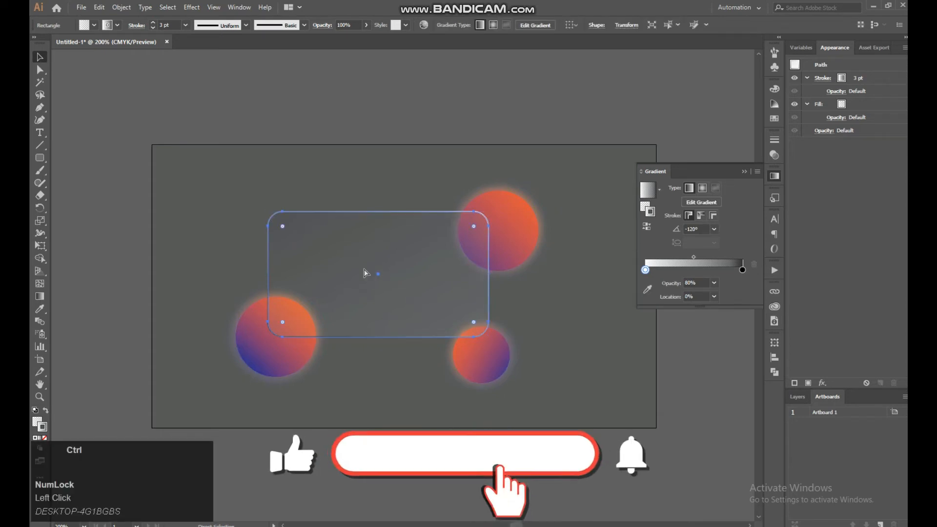
key("ctrl+f")
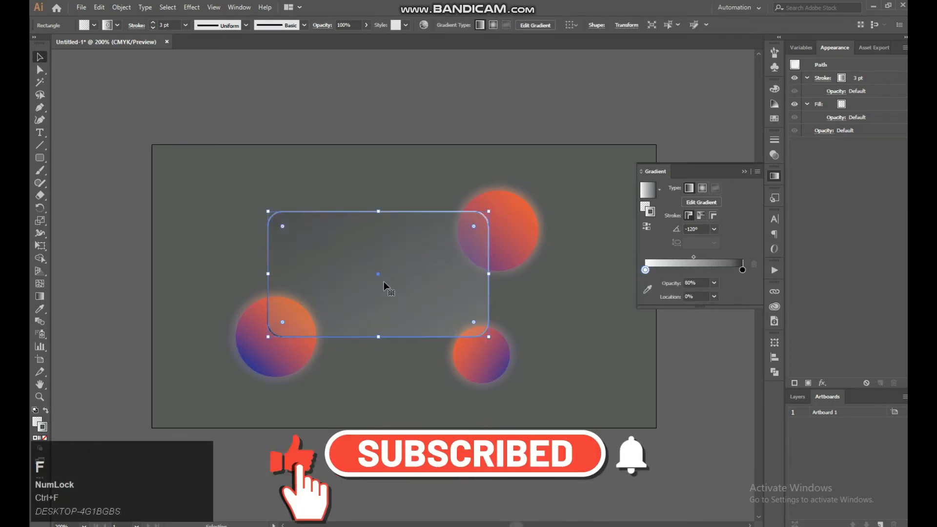
left_click(502, 229, "shift")
left_click(485, 364, "shift")
left_click(259, 363, "shift")
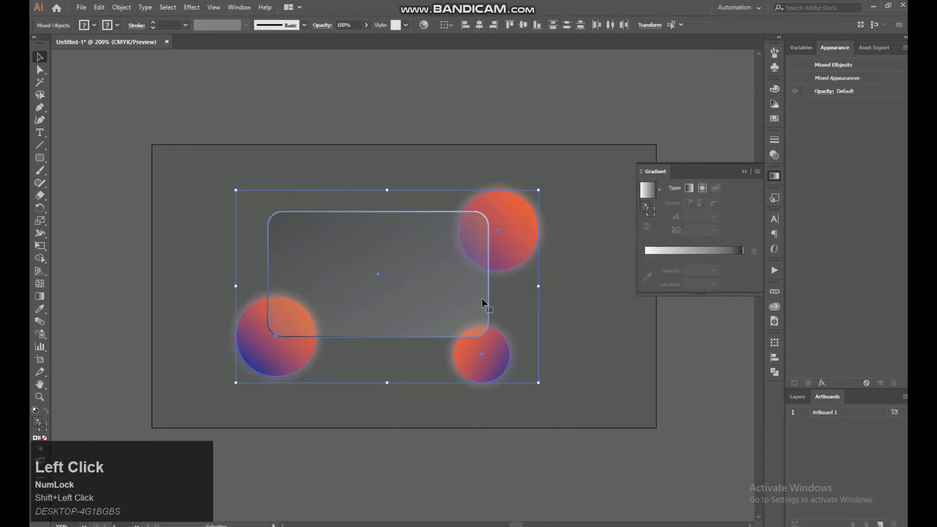
right_click(414, 266)
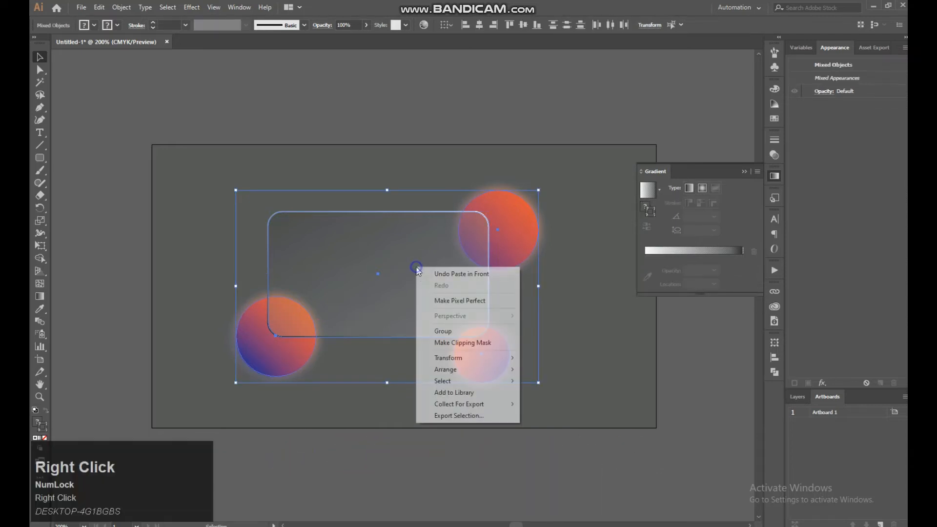
left_click(451, 342)
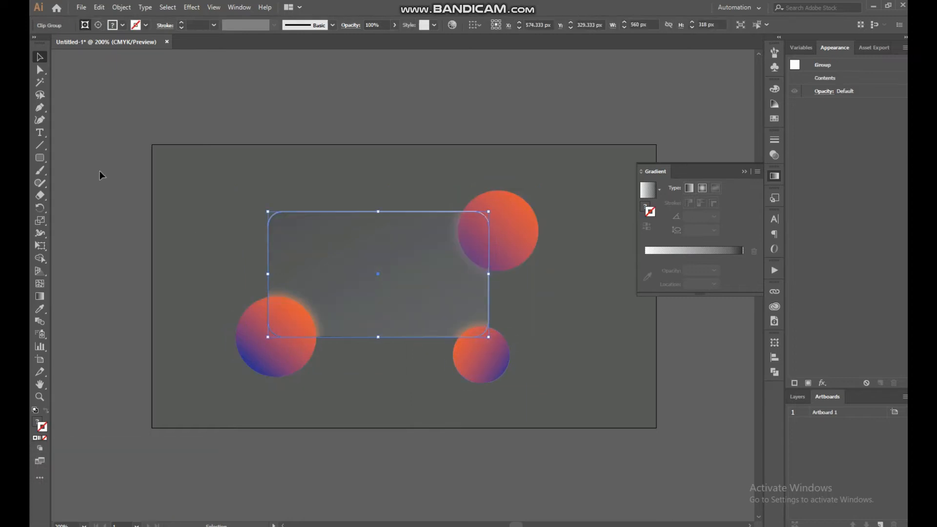
Move the translucent rounded rectangle down and to the right, over the two right-hand circles
left_click(244, 174)
left_click_drag(344, 236, 407, 289)
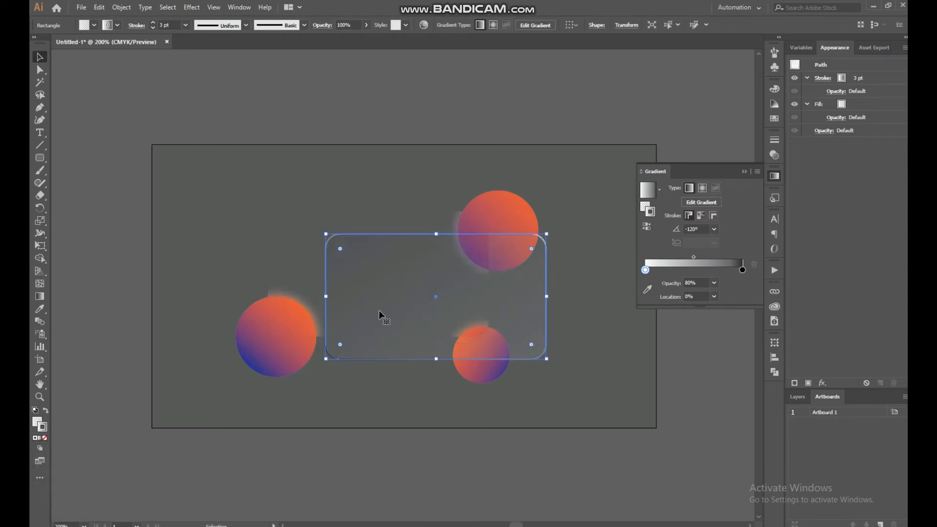
left_click_drag(364, 290, 407, 311)
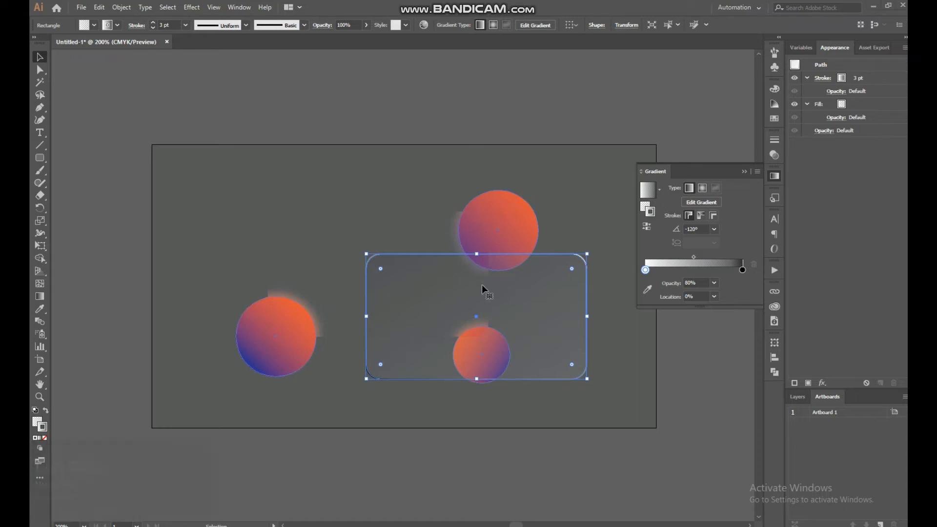
Move the translucent rounded rectangle back over the clipped blurred areas between the three circles and deselect it
left_click(511, 315)
mouse_move(542, 351)
left_mouse_down()
mouse_move(501, 394)
mouse_move(464, 313)
mouse_move(441, 303)
left_mouse_up()
left_click(378, 195)
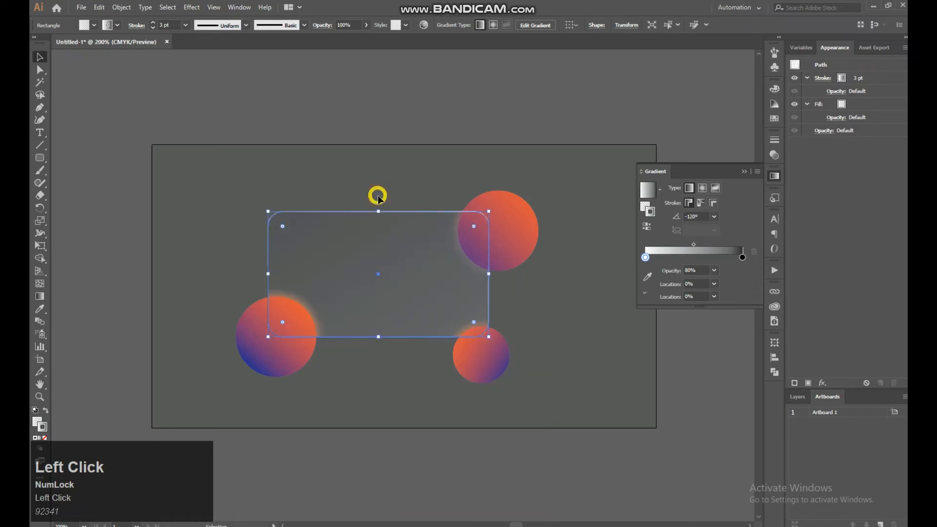
Try swapping the rounded rectangle's fill and stroke and removing its fill, and undo it
left_click(346, 237)
key("ctrl+plus")
key("ctrl+plus")
key("space")
left_click_drag(397, 158, 423, 144)
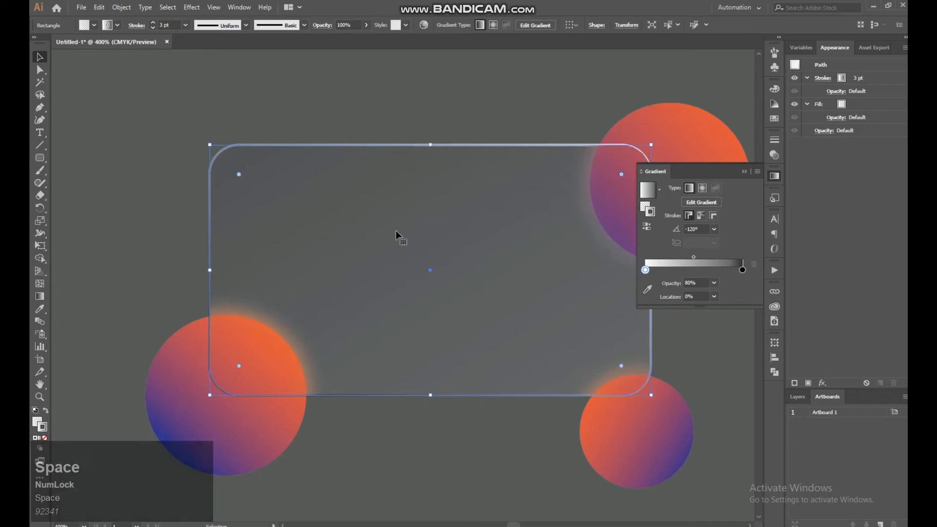
left_click(47, 411)
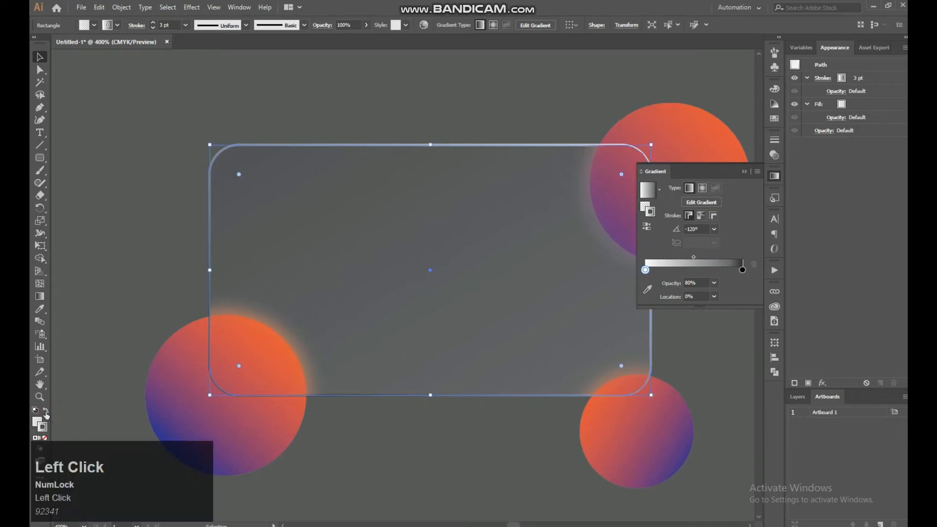
left_click(46, 411)
left_click(37, 422)
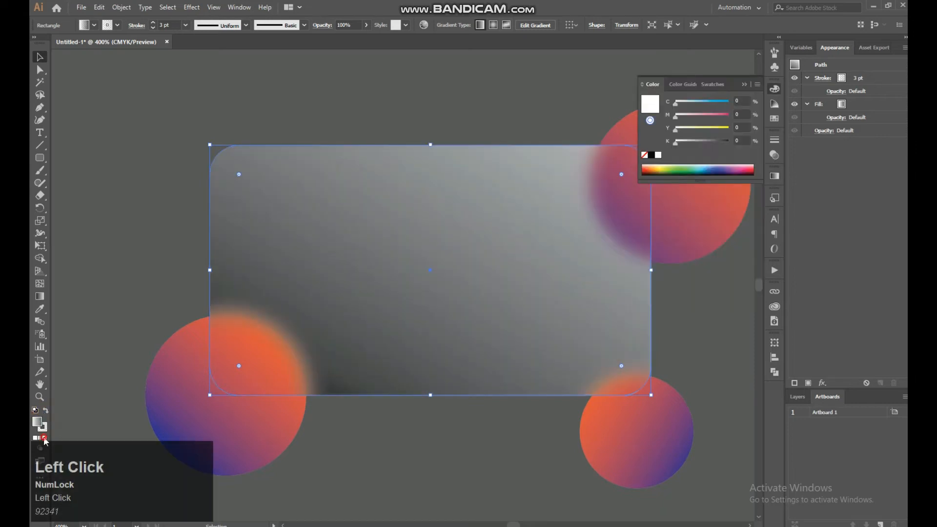
left_click(44, 438)
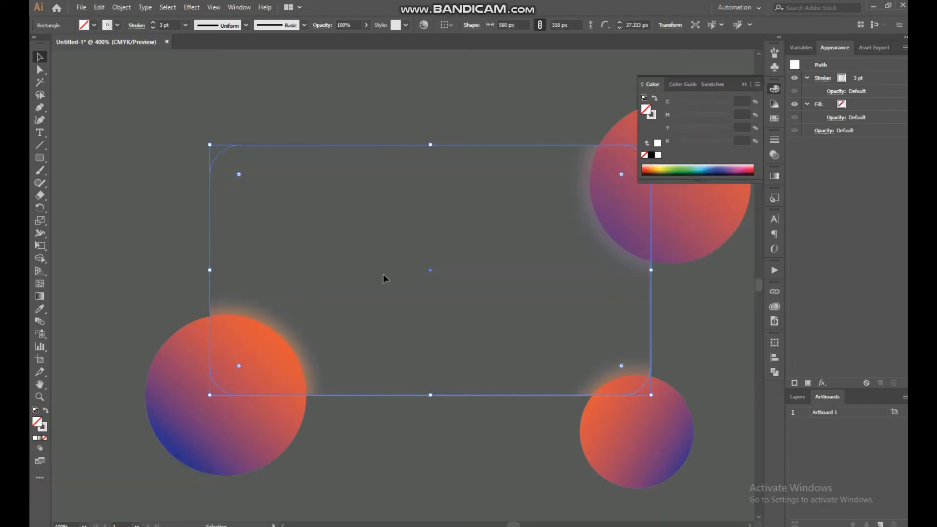
key("ctrl+z")
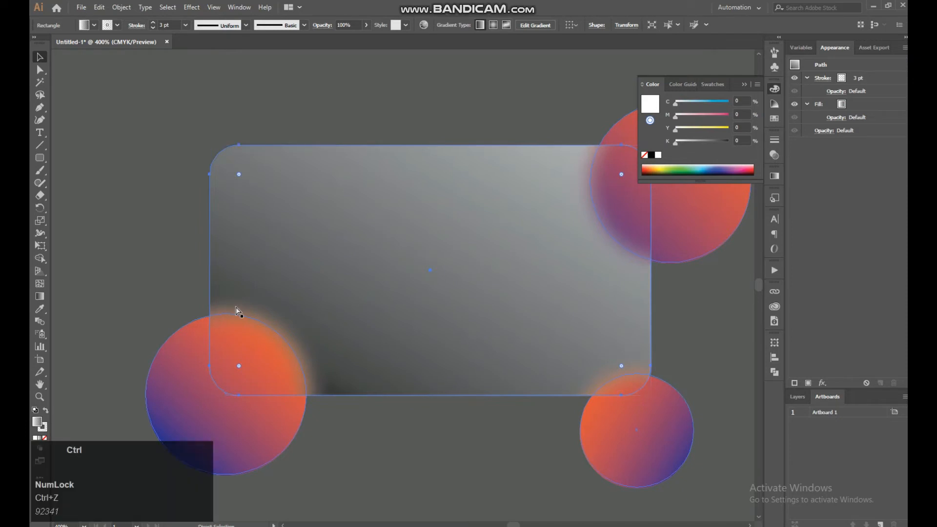
Move the rounded rectangle down and to the right, and paste a copy of it in front
left_click(236, 309)
left_click_drag(328, 324, 379, 416)
key("ctrl+c")
key("ctrl+f")
Position one of the two rectangles back over the clipped blurred areas of the three circles
mouse_move(253, 348)
left_mouse_down()
mouse_move(244, 326)
mouse_move(253, 360)
left_mouse_up()
left_click(253, 424)
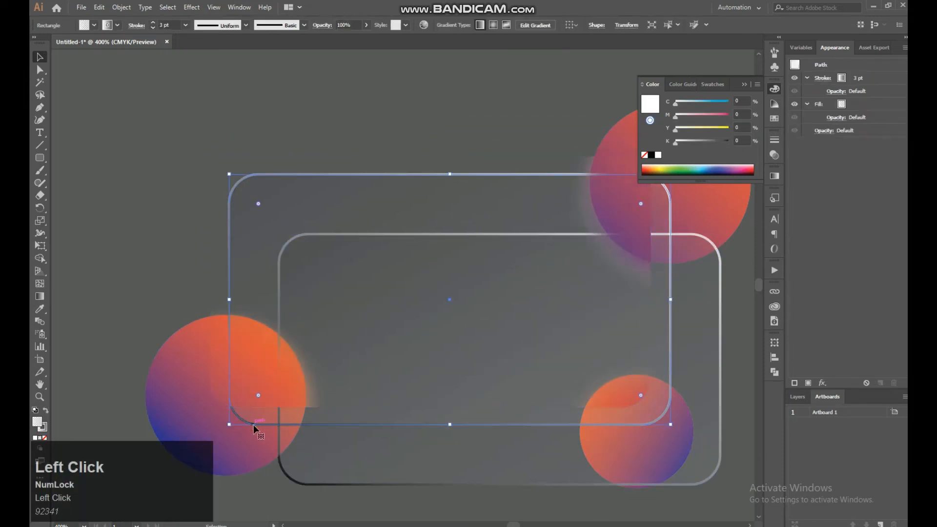
left_click_drag(254, 423, 235, 410)
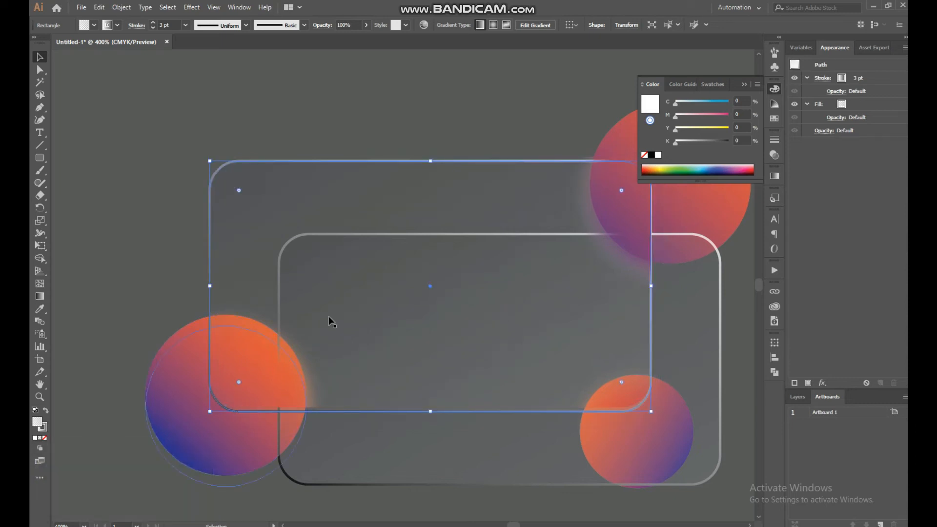
left_click_drag(417, 160, 413, 155)
left_click(425, 119)
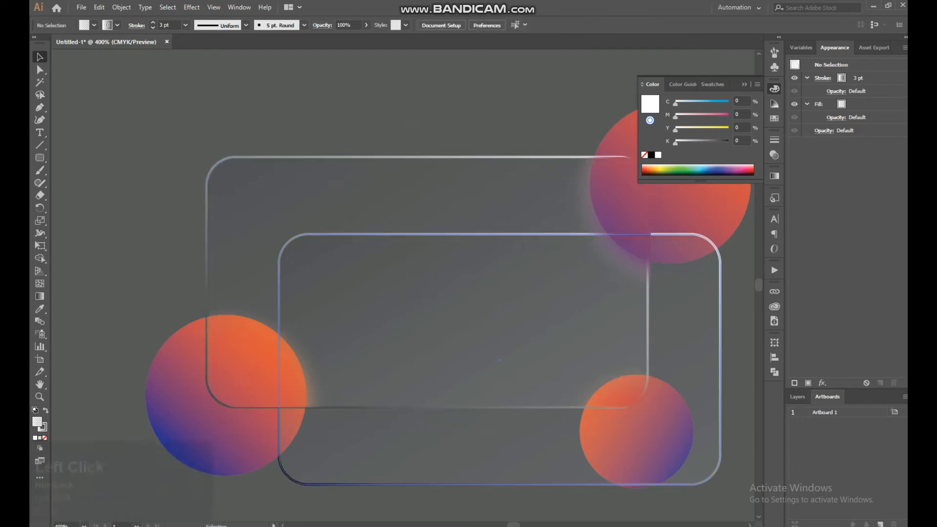
left_click(228, 184)
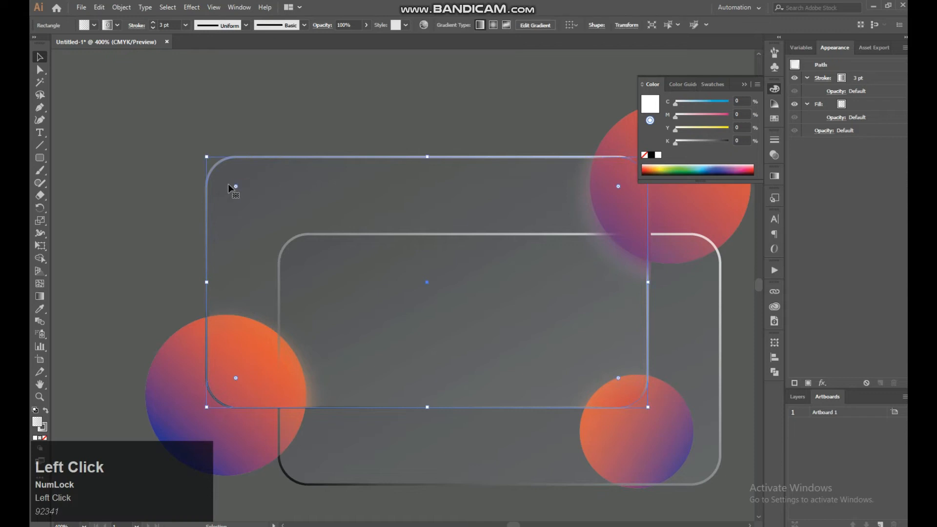
left_click_drag(227, 184, 226, 183)
Nudge the clipped blur group slightly left to line up with the upper rectangle, and deselect it
left_click(561, 127)
left_click_drag(563, 128, 514, 142)
left_click_drag(583, 201, 575, 204)
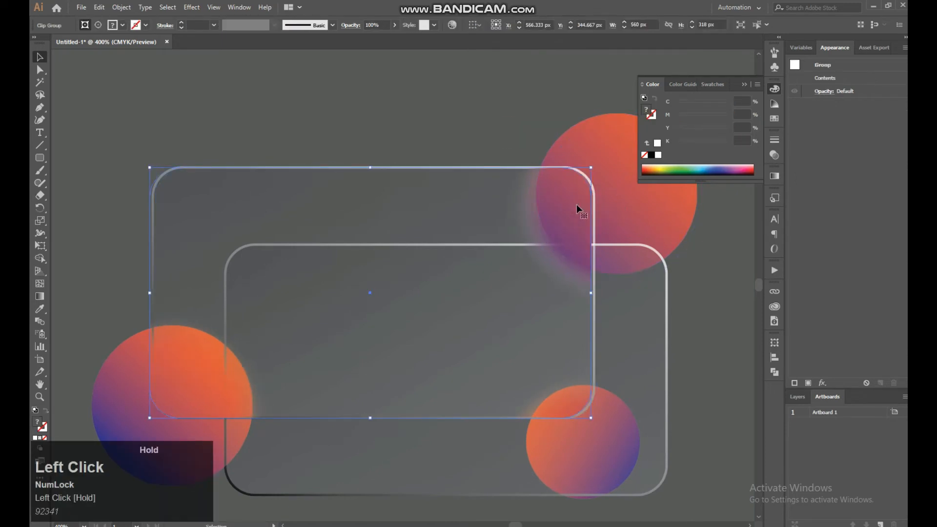
left_click(279, 98)
Move the lower rectangle onto the upper one so they overlap, and remove its fill
left_click(385, 324)
left_click_drag(619, 335, 551, 248)
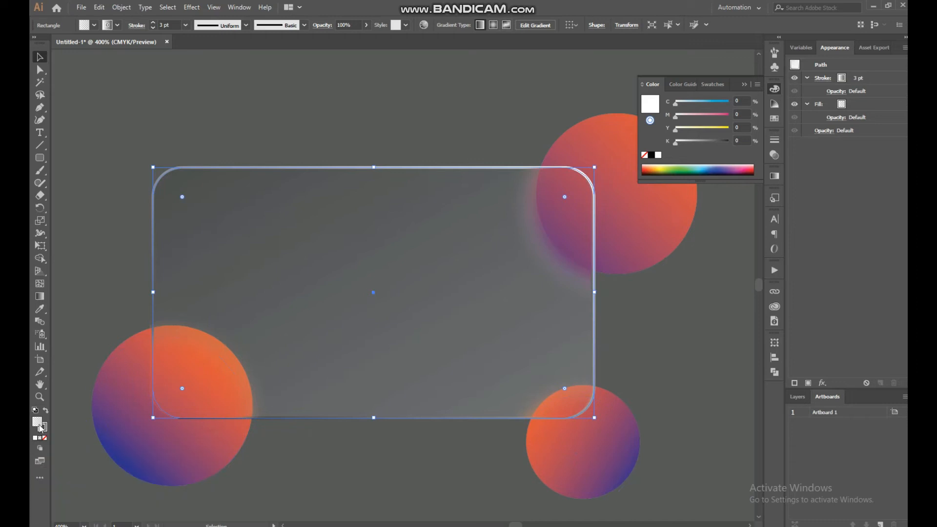
left_click(44, 438)
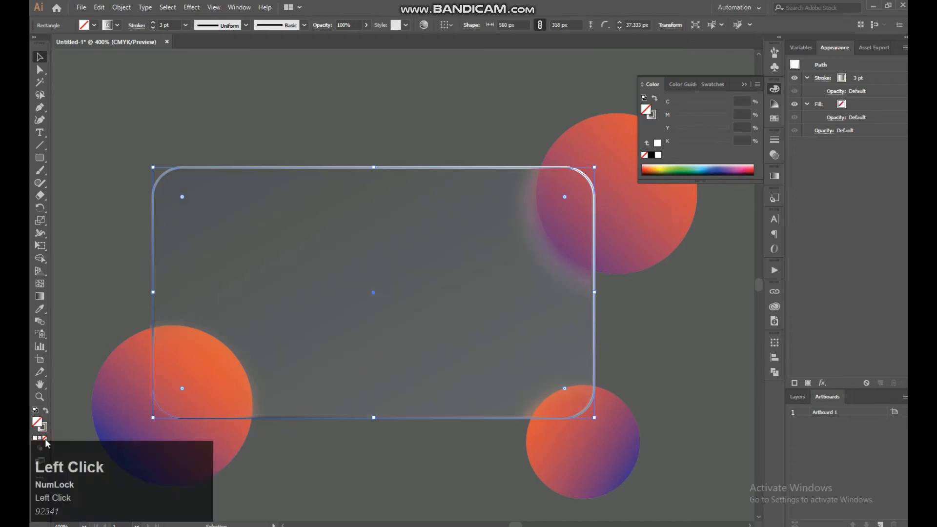
Set the front rectangle's stroke gradient opacity to 30% at the white stop and 40% at the black stop
left_click(46, 428)
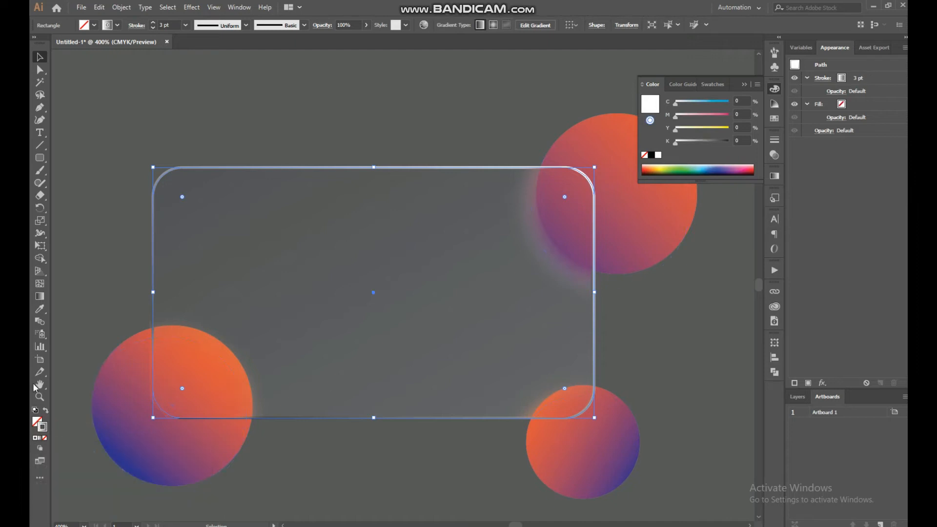
left_click(40, 296)
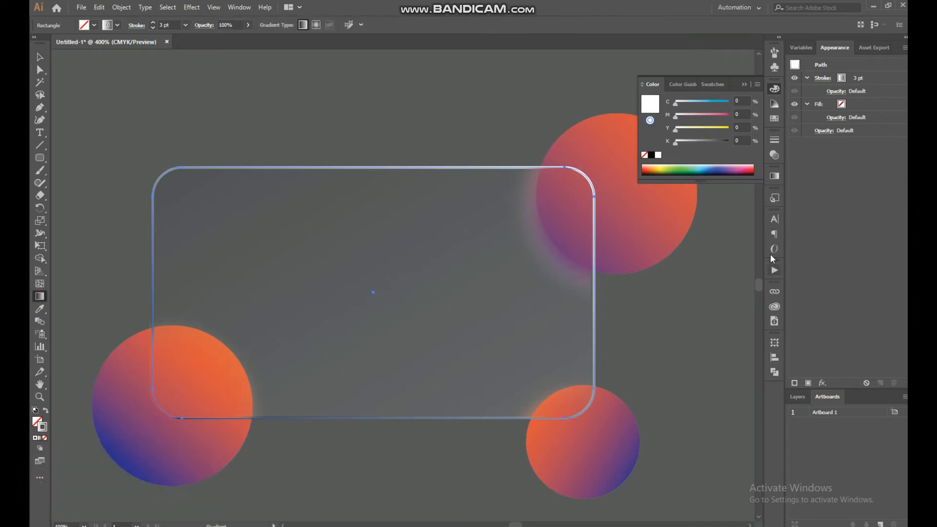
left_click(775, 178)
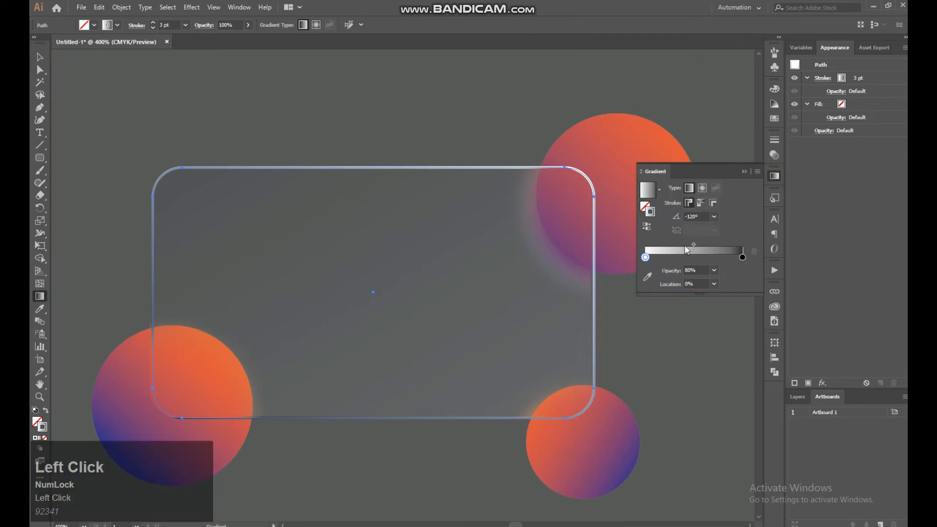
left_click_drag(644, 257, 645, 257)
left_click(713, 270)
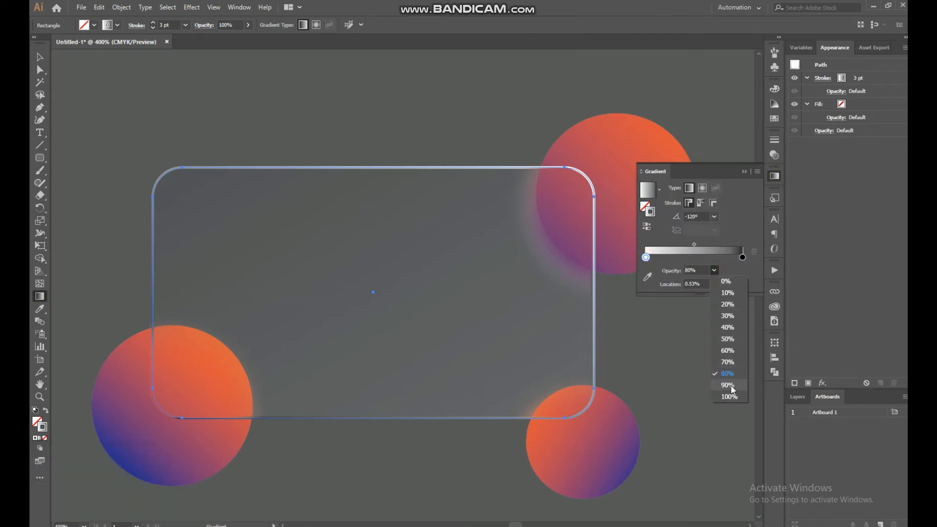
left_click(727, 316)
left_click(742, 258)
left_click(713, 270)
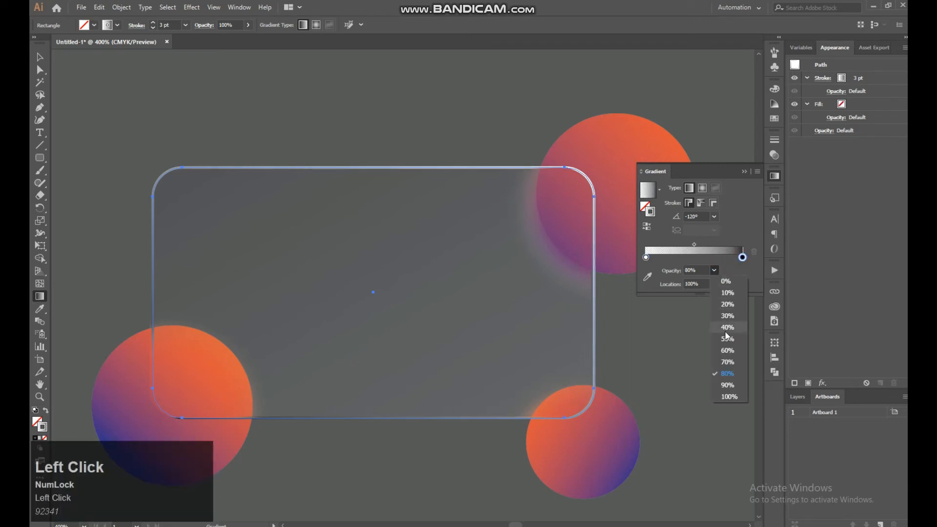
left_click(727, 334)
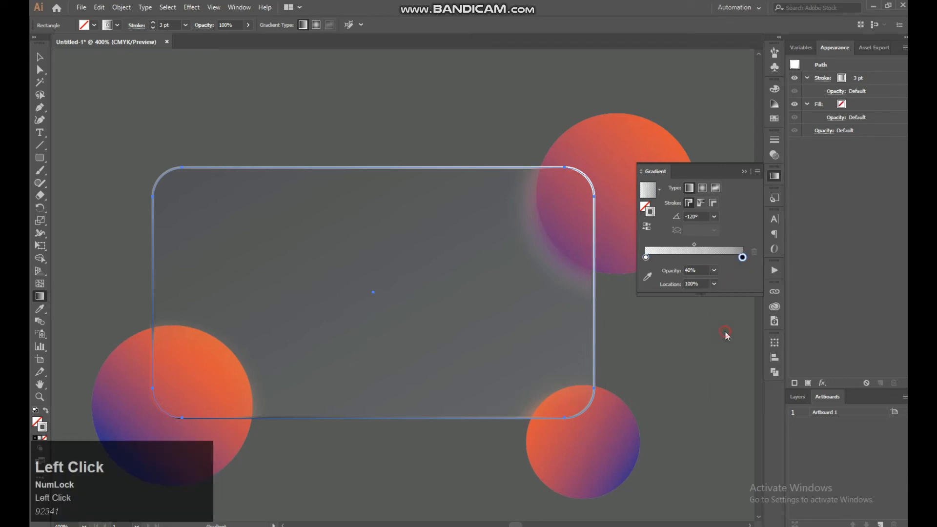
Set the front rectangle's stroke gradient angle to 150° and deselect the rectangle
left_click(713, 216)
left_click(715, 237)
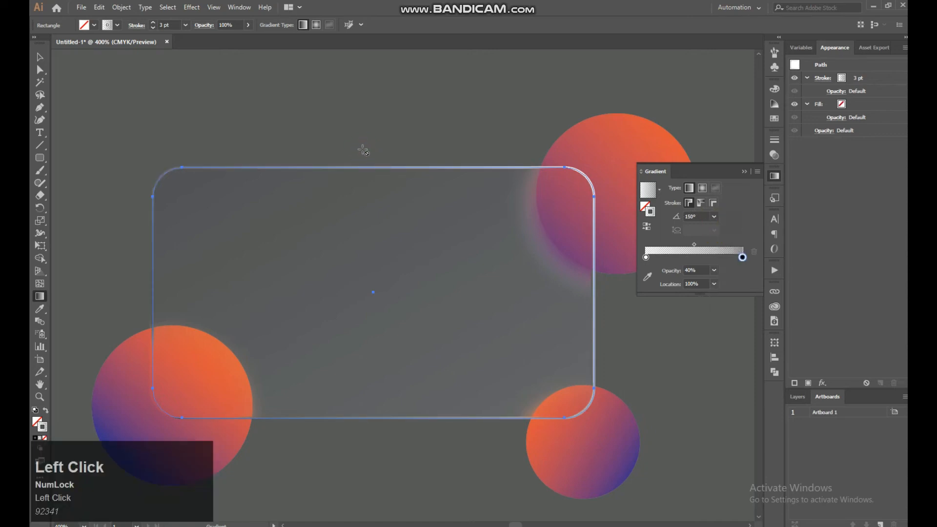
left_click(39, 57)
left_click(425, 163)
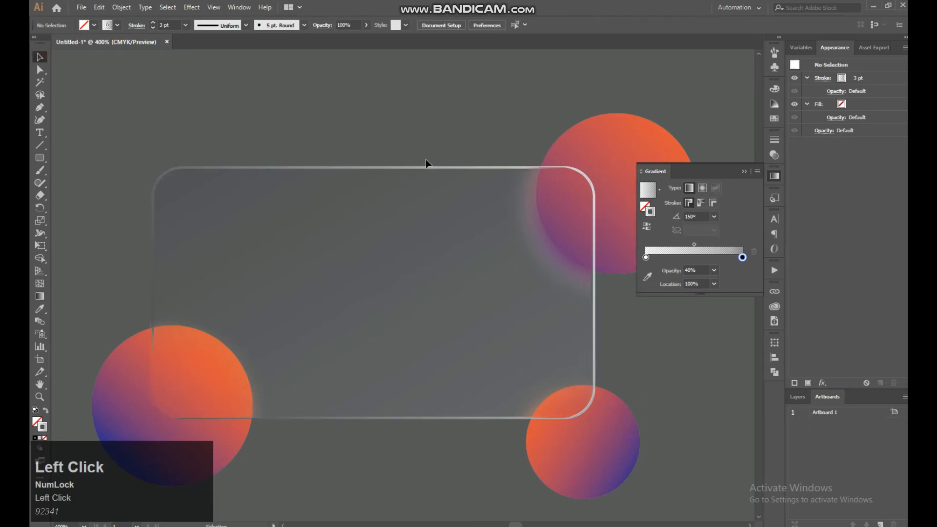
Add the point text "Swiss Bank" just above the card's upper-left corner
key("ctrl+minus")
key("ctrl+minus")
key("ctrl+minus")
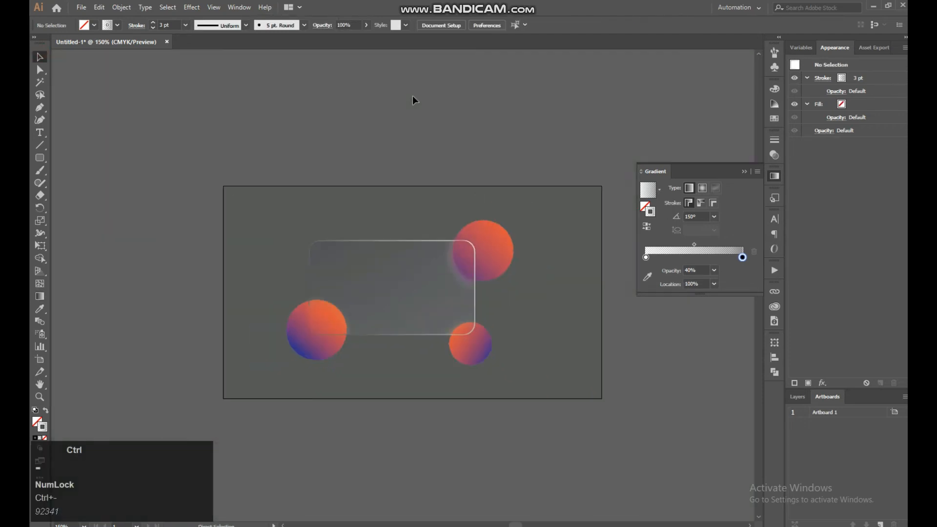
key("ctrl+equal")
key("ctrl+equal")
left_click_drag(416, 96, 466, 138)
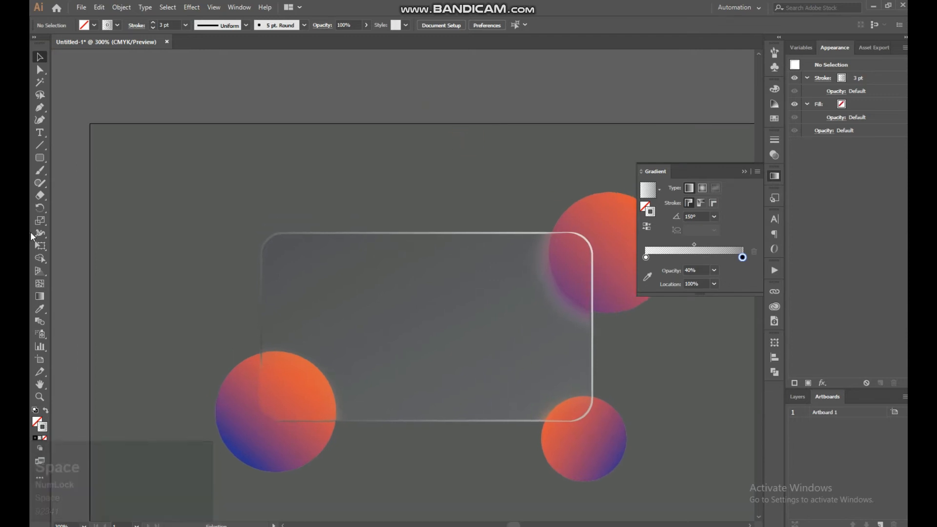
left_click(41, 133)
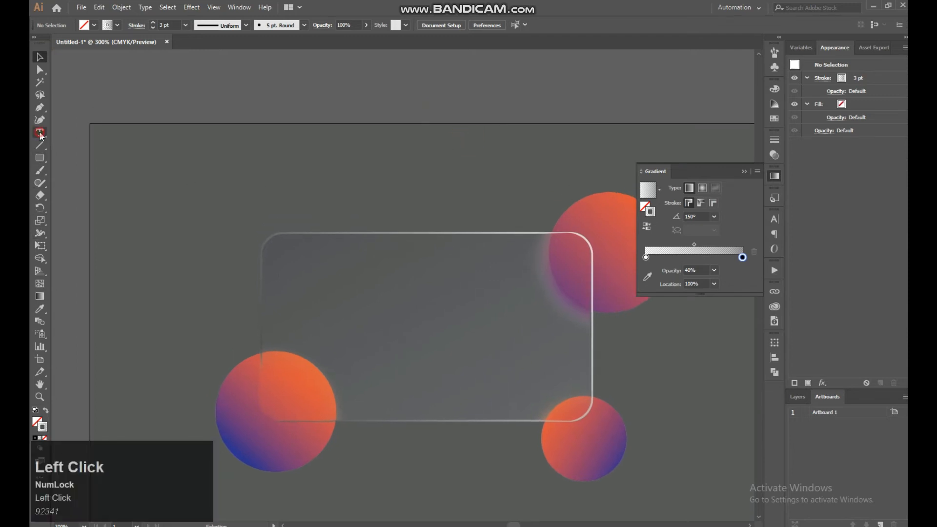
left_click(248, 204)
type("Sw")
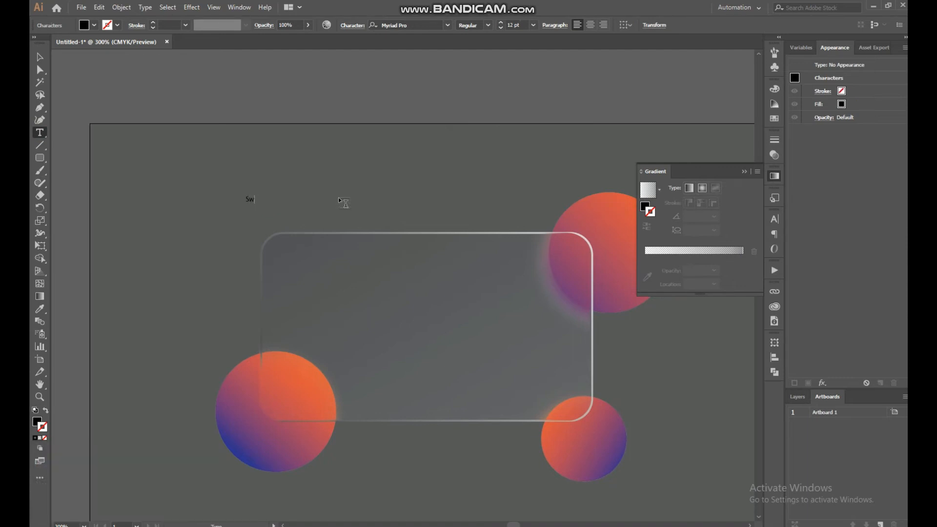
type("iss Bank")
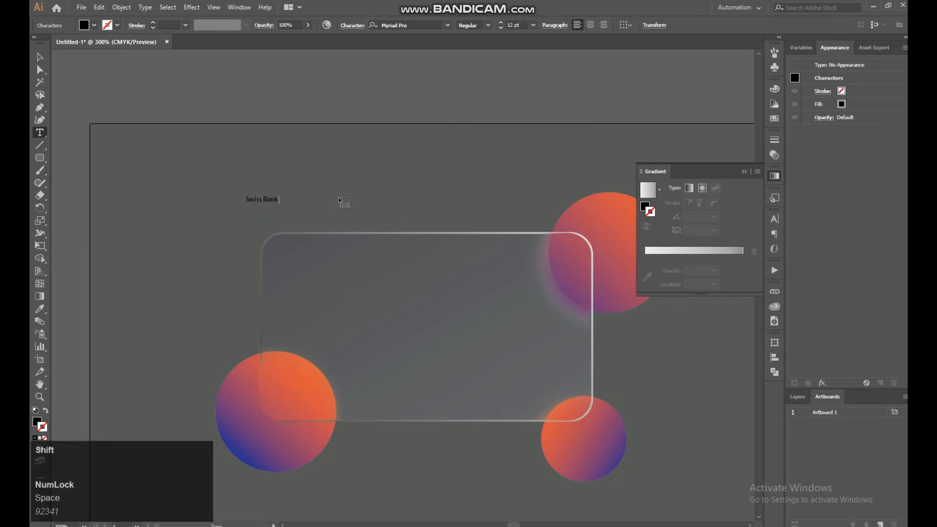
Set the font size of the entire "Swiss Bank" text to 27 pt
key("ctrl+a")
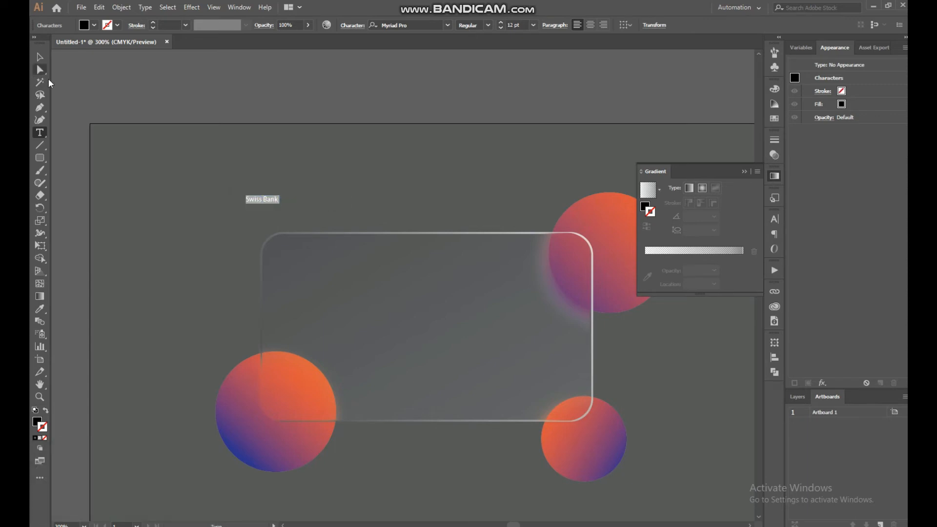
key("ctrl+t")
left_click(679, 261)
scroll(681, 265, "up", 17)
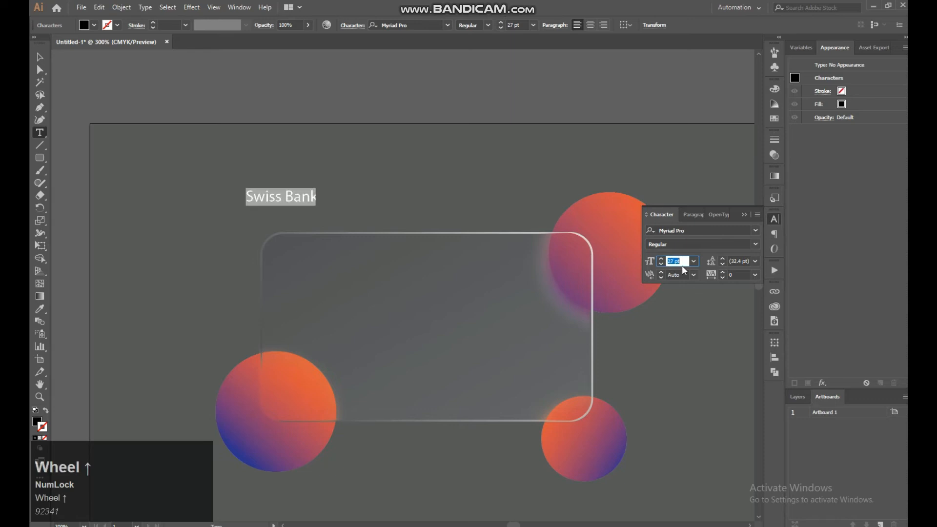
scroll(681, 265, "down", 3)
scroll(681, 265, "up", 1)
Change the "Swiss Bank" text's fill color to near-white, #fcfcfc
double_click(32, 424)
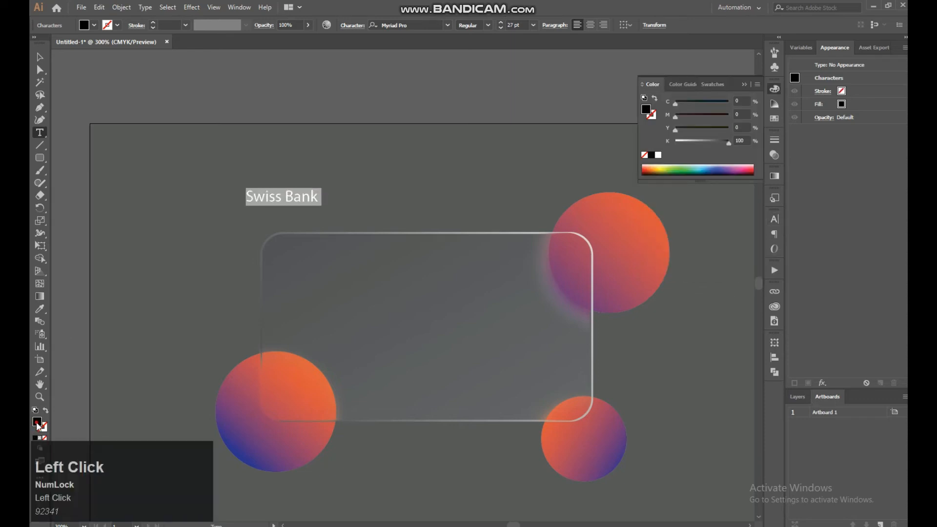
left_click_drag(546, 362, 511, 303)
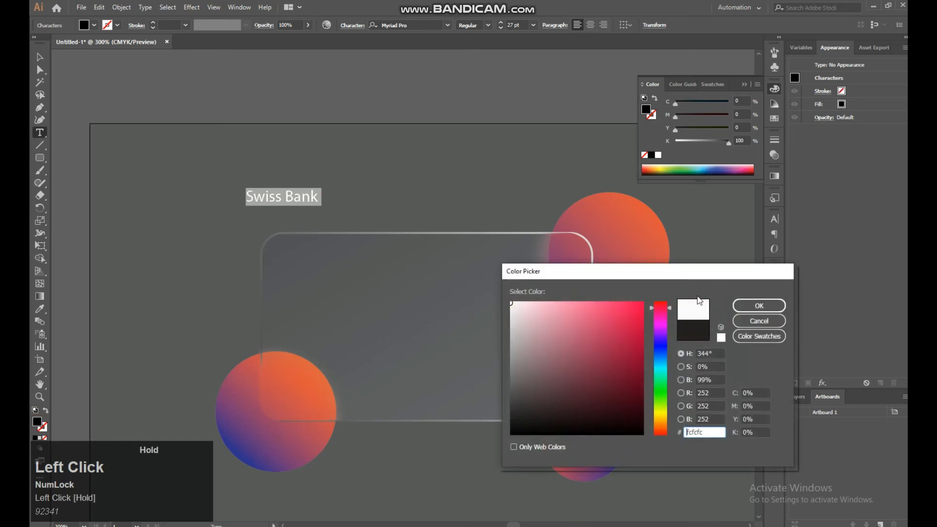
left_click(751, 305)
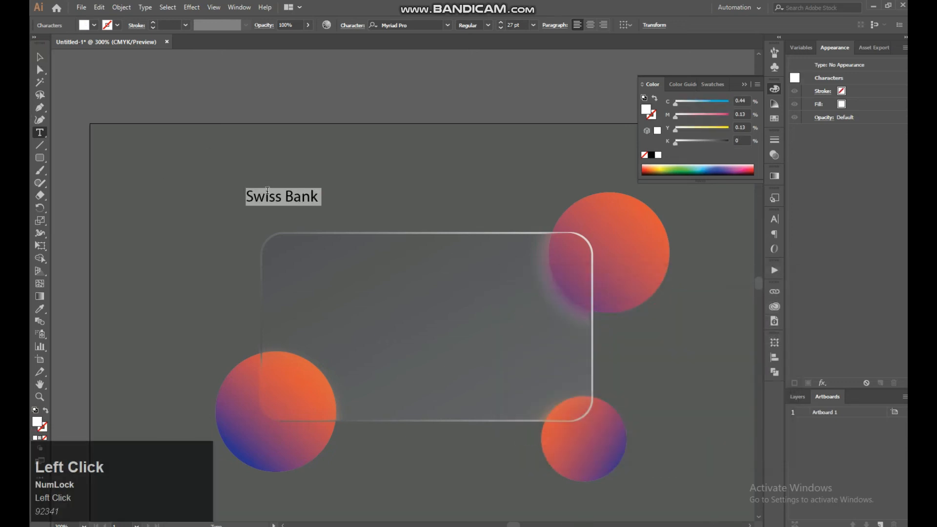
Move the "Swiss Bank" text inside the card's upper-left corner and place a duplicate directly below it
left_click(40, 45)
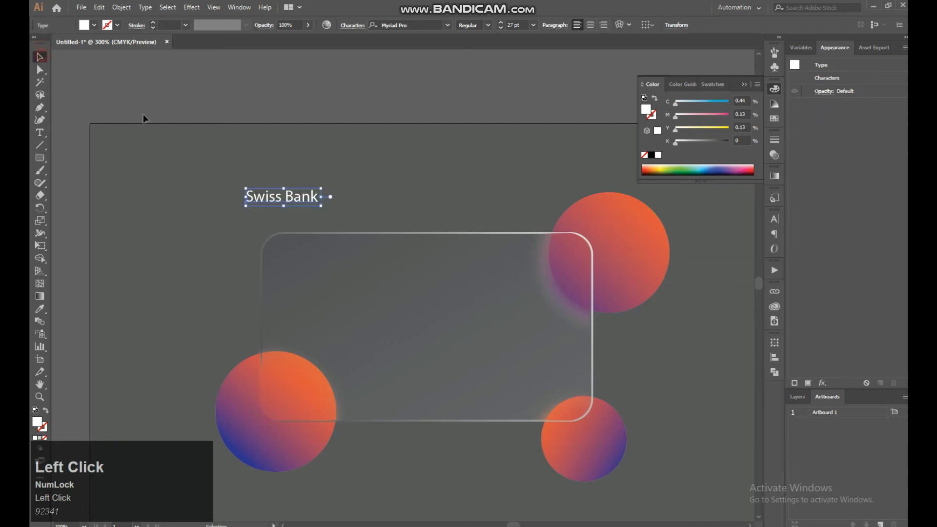
left_click_drag(311, 207, 340, 274)
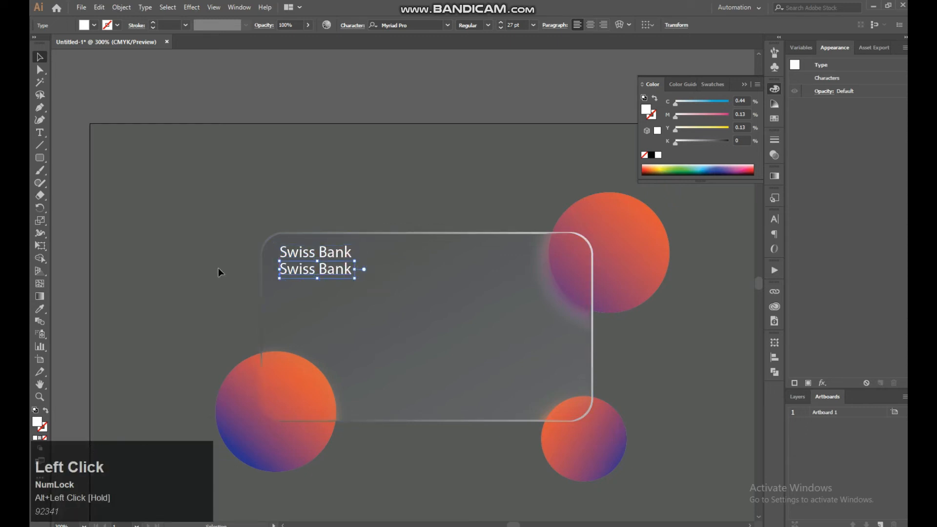
Replace the wording of the lower "Swiss Bank" duplicate with "INTERNATIONAL"
left_click(40, 133)
left_click(287, 269)
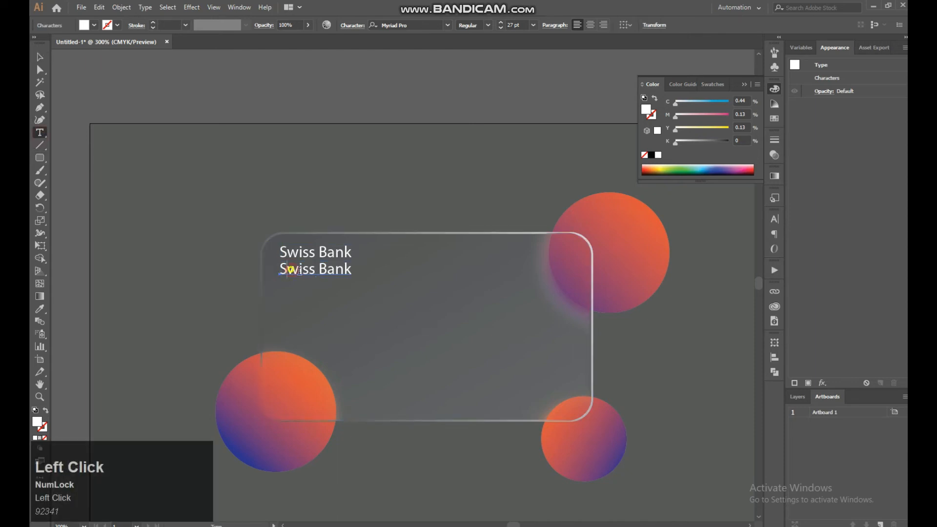
key("ctrl+a")
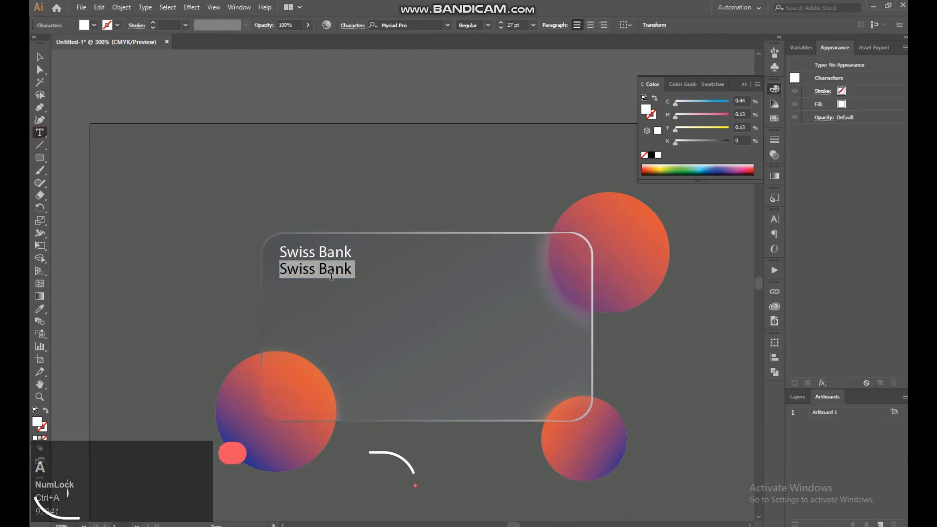
type("In")
key("BackSpace")
type("NTERNATIONAL")
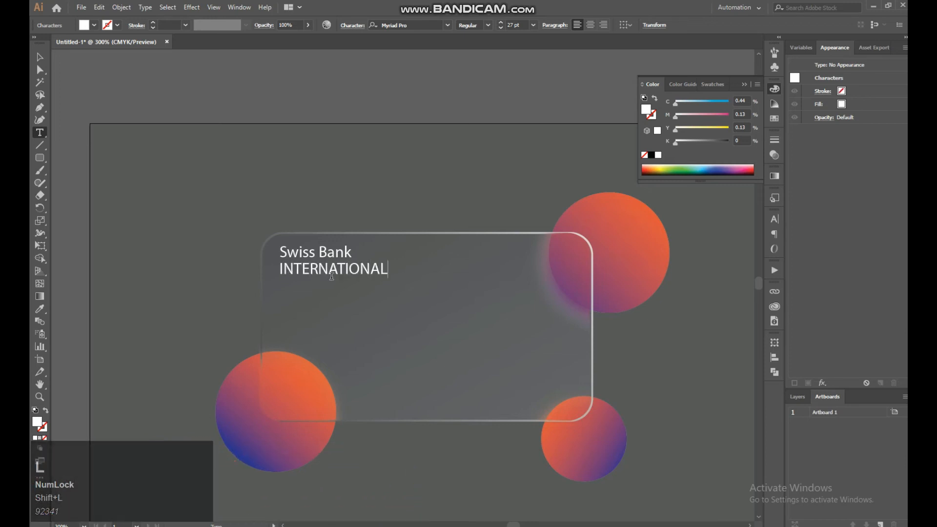
left_click(37, 58)
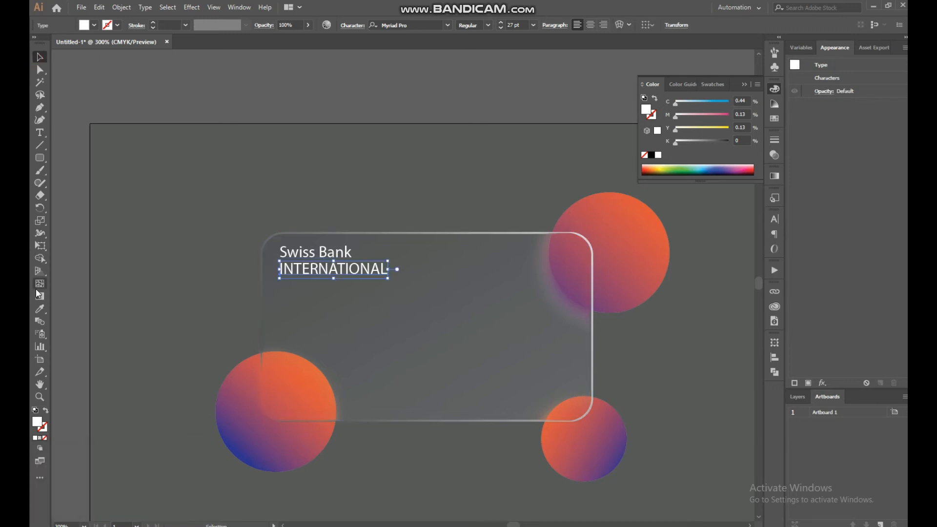
Change the upper "Swiss Bank" line to all capitals, "SWISS BANK"
left_click(39, 133)
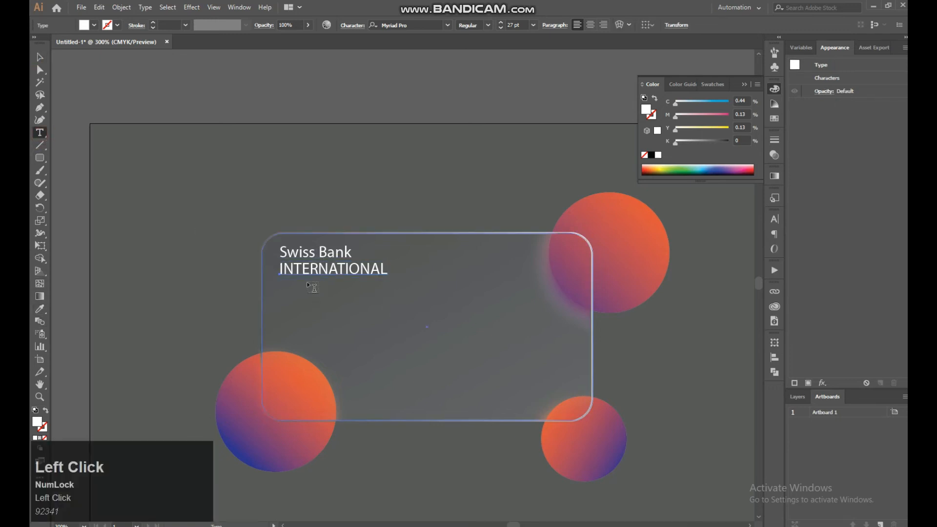
left_click_drag(286, 252, 366, 249)
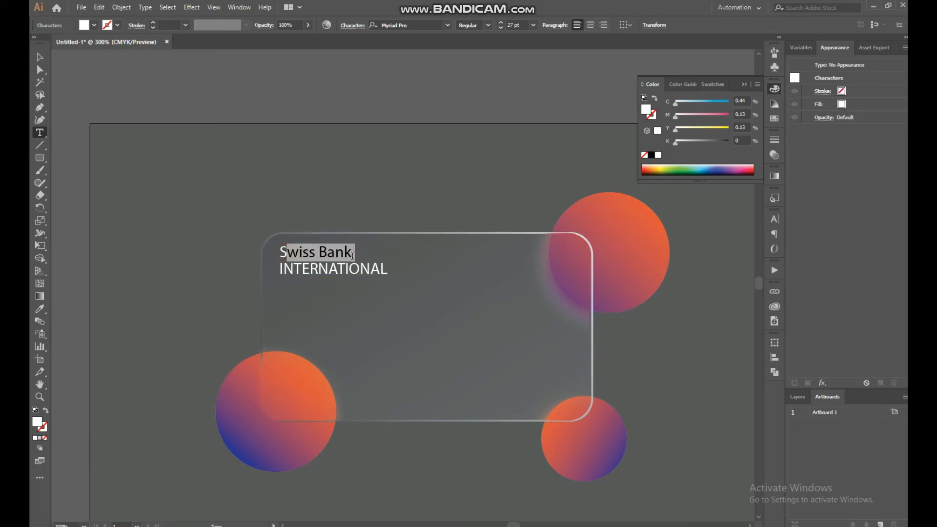
key("BackSpace")
type("WISS BANK")
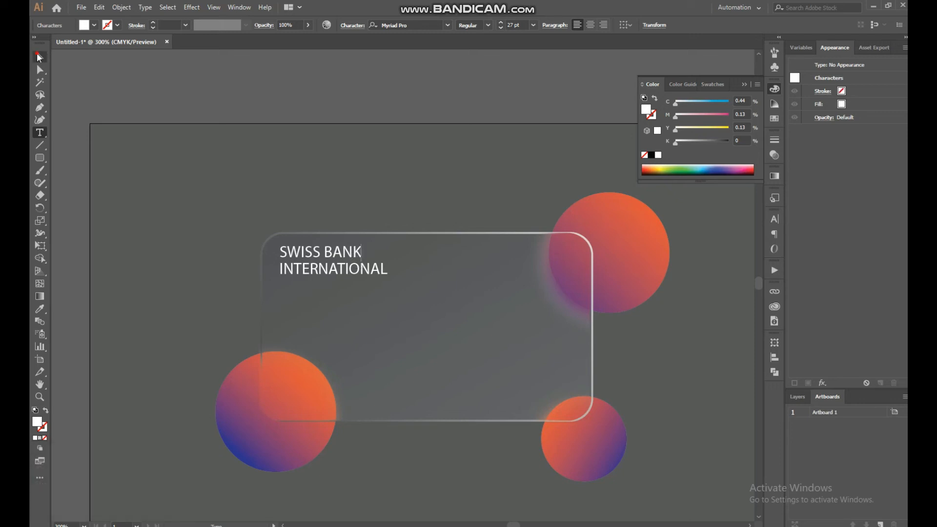
left_click(39, 57)
Scale the "SWISS BANK" and "INTERNATIONAL" lines together very slightly to 26.98 pt, then deselect them
left_click(369, 271, "shift")
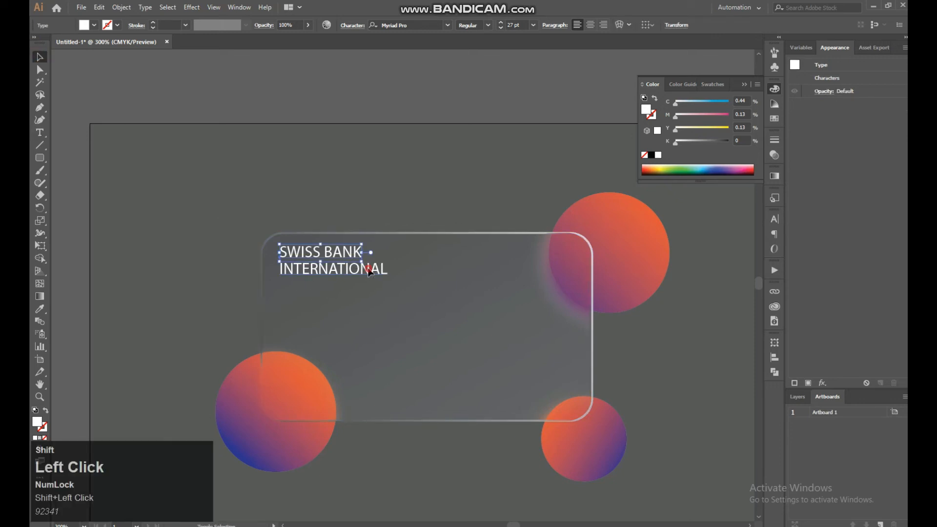
left_click_drag(387, 274, 388, 278)
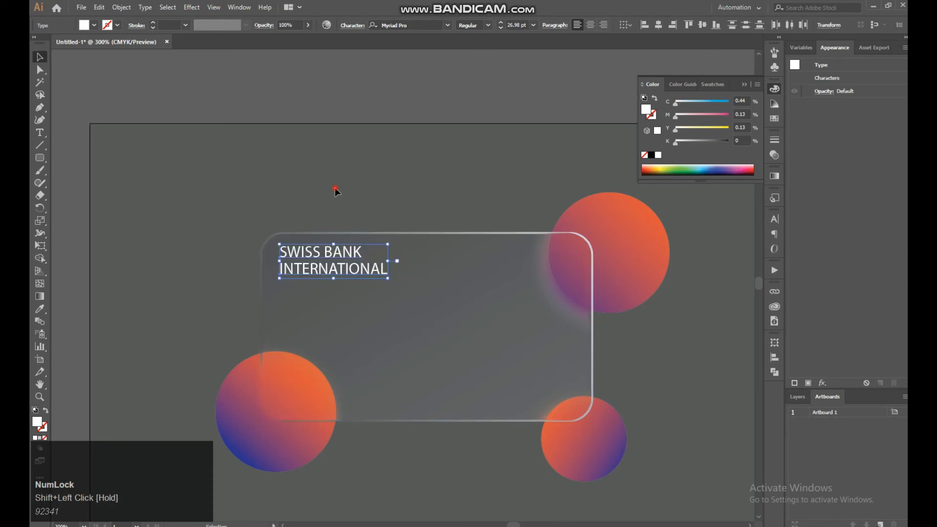
left_click(335, 191)
Place a duplicate of the "INTERNATIONAL" text straight below the heading, near the card's vertical middle
left_click(341, 269)
left_click_drag(340, 291, 339, 317)
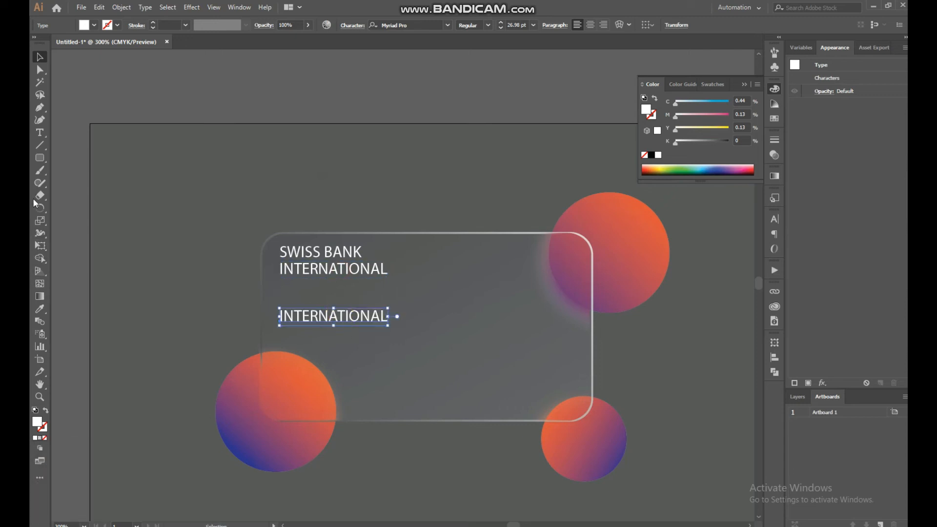
left_click(41, 133)
left_click_drag(277, 310, 222, 299)
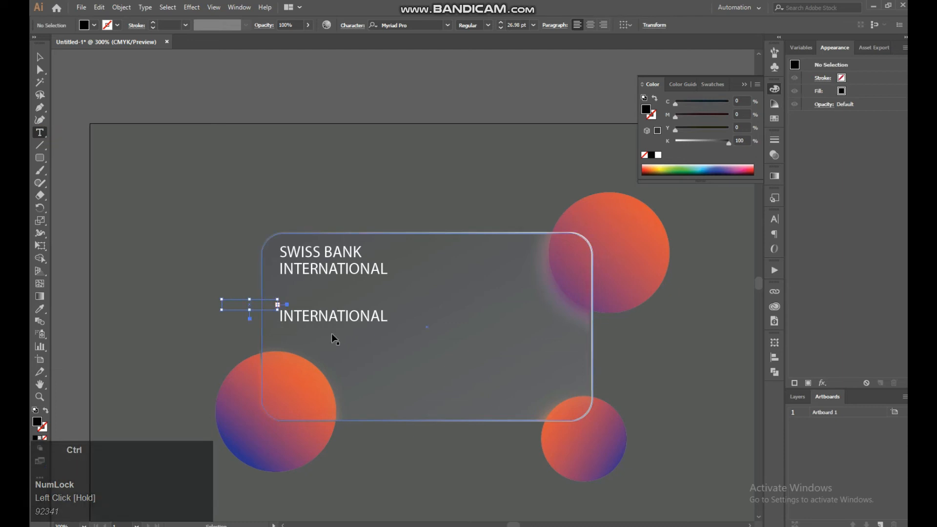
key("ctrl+z")
Replace the duplicated "INTERNATIONAL" text in the middle of the card with the card number in spaced four-digit groups
left_click_drag(274, 316, 446, 323)
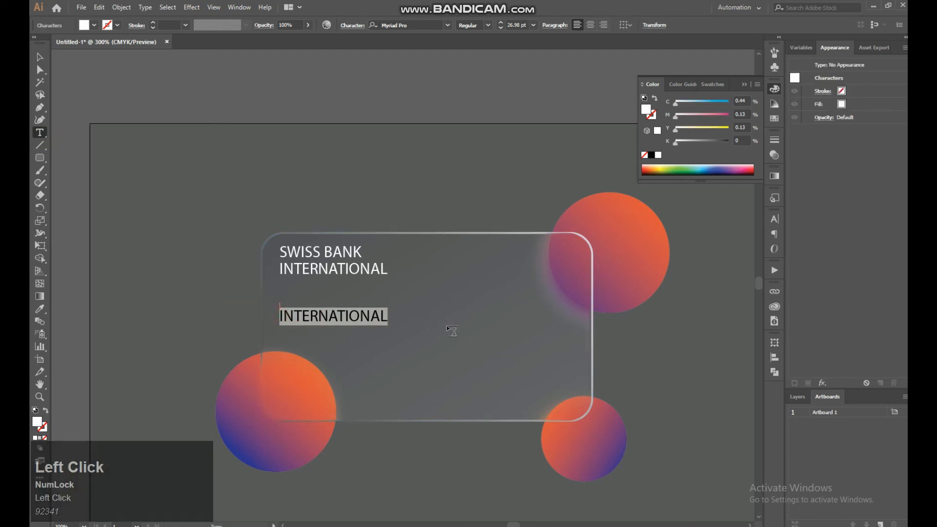
key("BackSpace")
type("454")
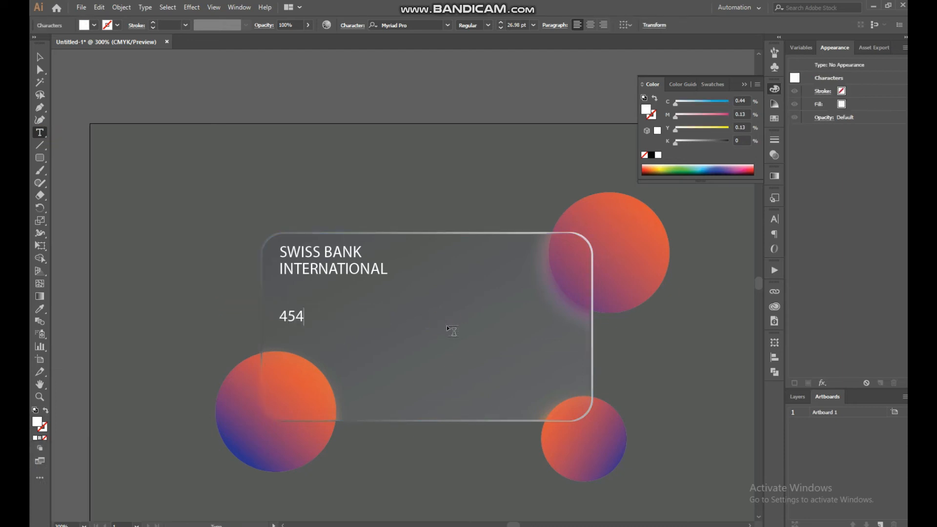
type("9 2")
key("BackSpace")
type("2110  ")
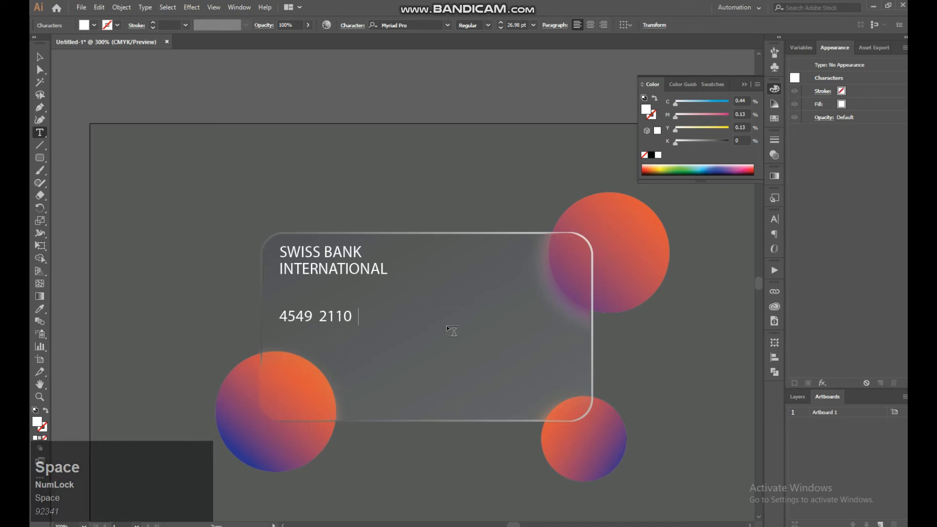
type("2553  ")
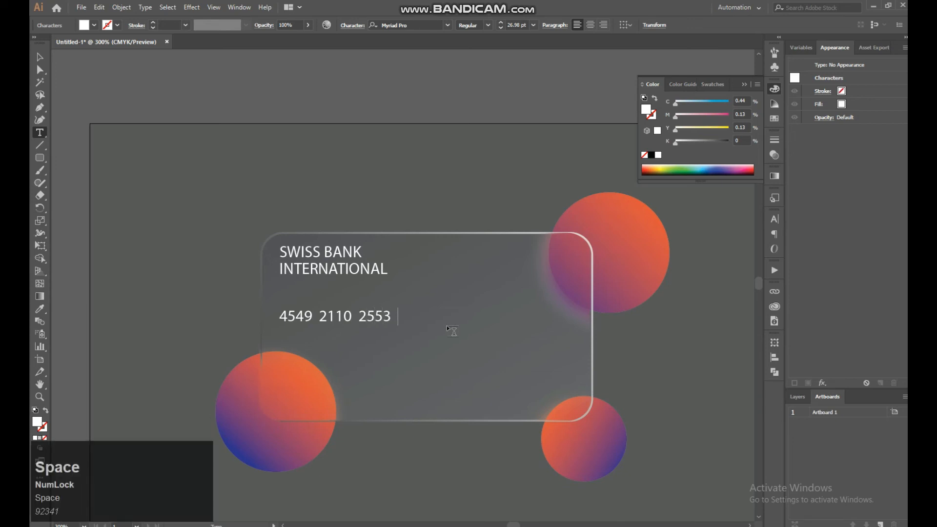
type("456")
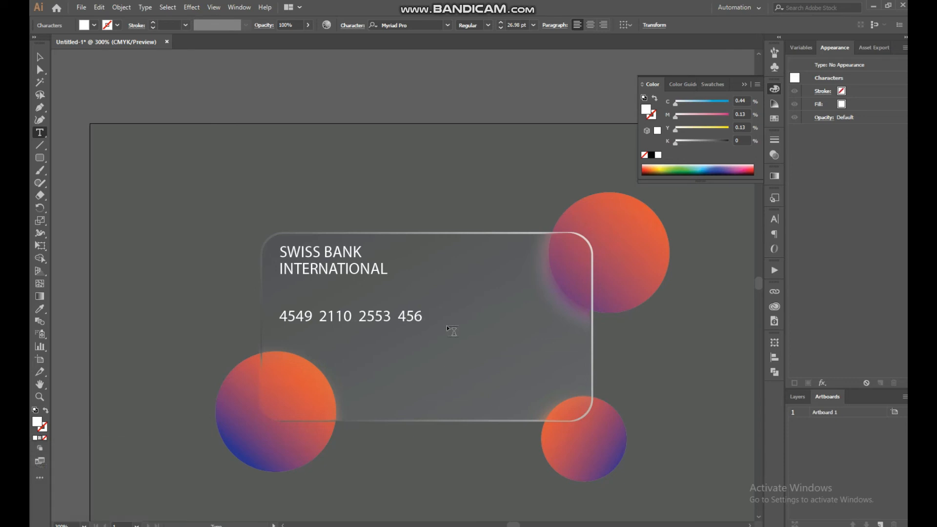
type("5 1442")
Enlarge the card number text until it nearly spans the card's width and shift it slightly down
left_click(37, 57)
left_click(460, 335, "shift")
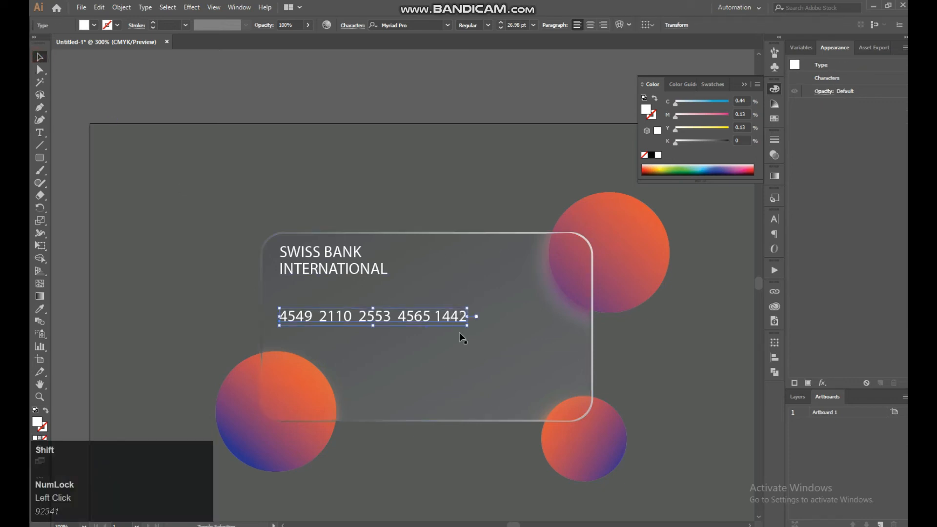
left_click_drag(502, 337, 574, 358)
left_click_drag(522, 326, 522, 334)
Duplicate the "INTERNATIONAL" text to the card's lower-left corner and change the copy's wording to "GFX DESIGNS"
left_click(356, 273)
left_click_drag(353, 281, 349, 400)
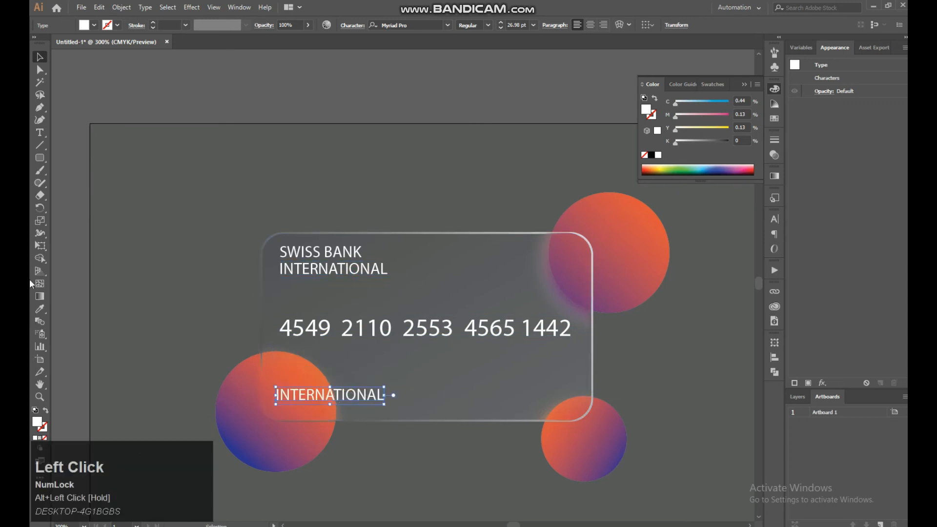
left_click(40, 132)
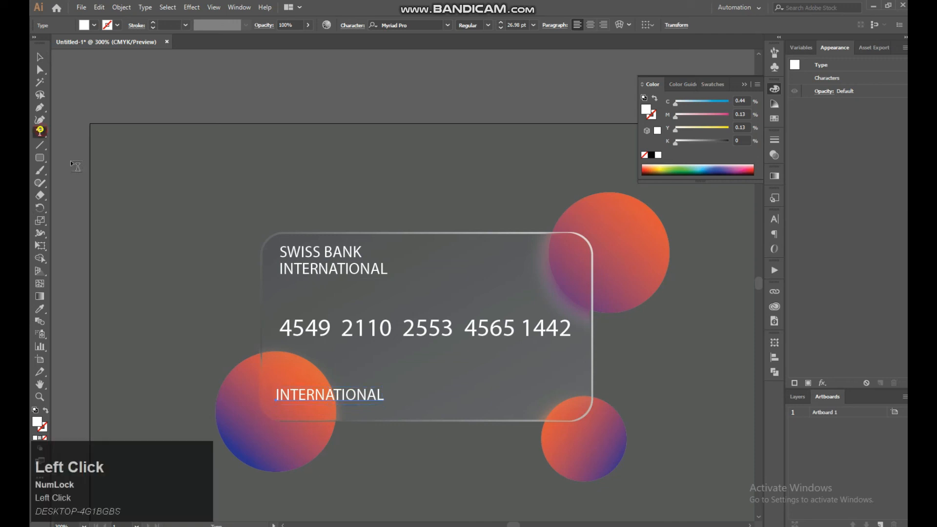
left_click(286, 395)
left_click_drag(276, 395, 425, 406)
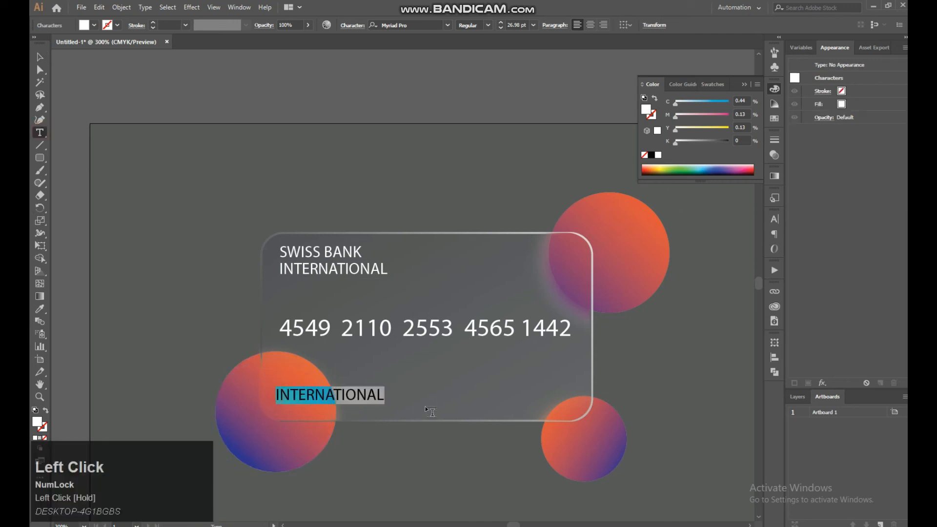
key("BackSpace")
type("GFX")
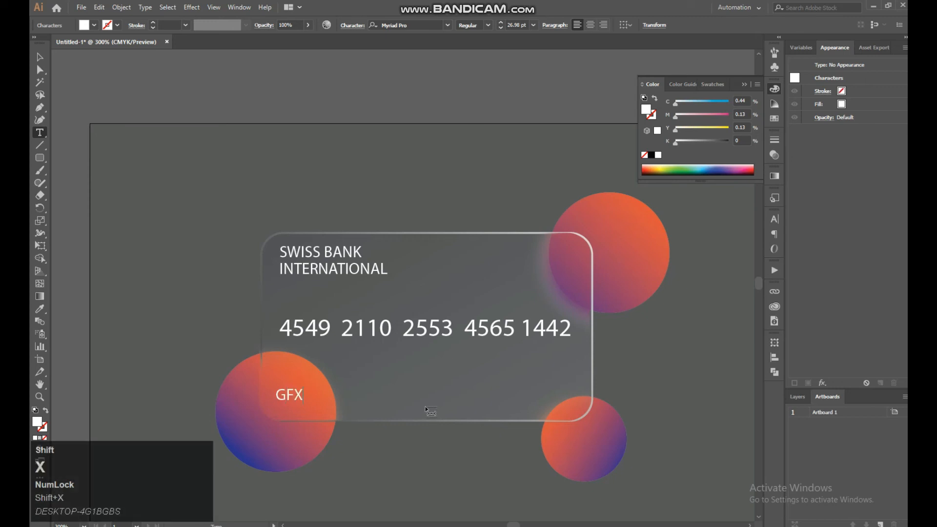
type(" DESIGN")
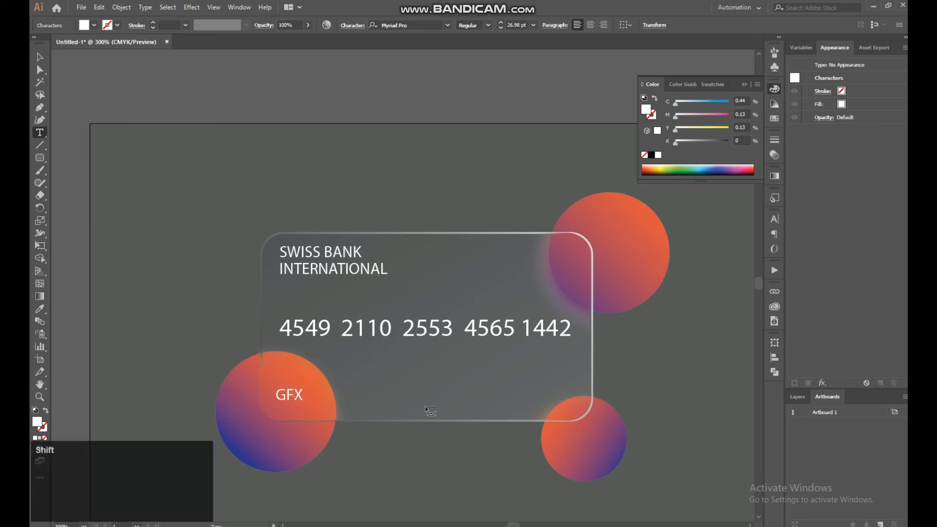
type("S")
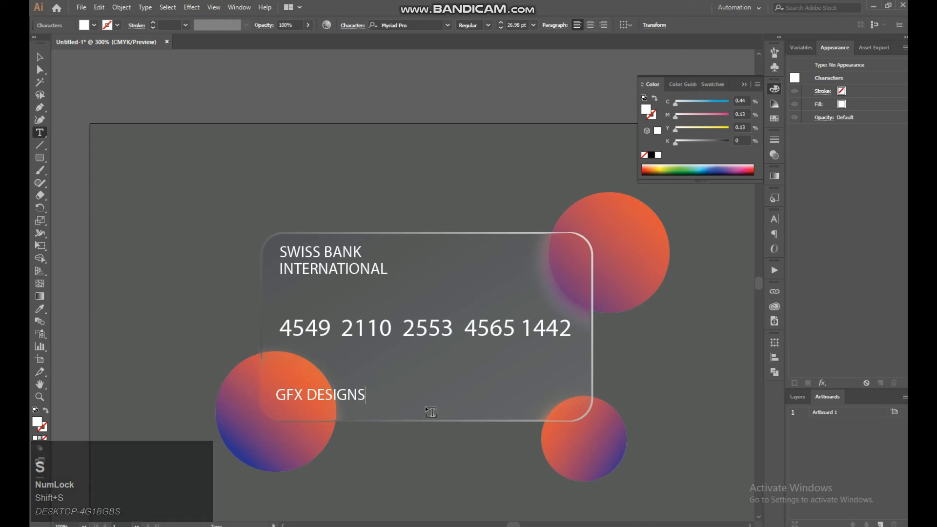
Scale the "GFX DESIGNS" text down to 20.78 pt and place a duplicate level with it near the card's lower-right corner
left_click(40, 57)
key("shift")
left_click_drag(365, 407, 535, 396)
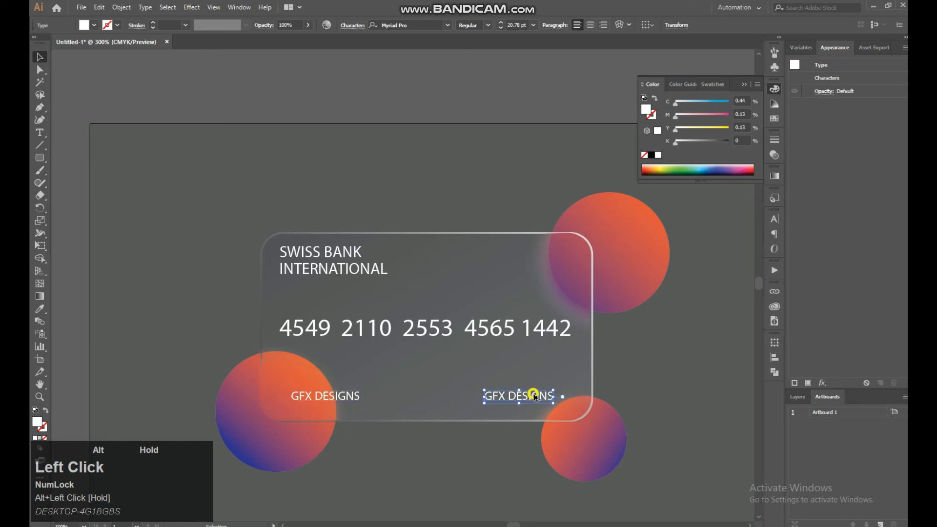
Replace the right-hand "GFX DESIGNS" copy with "25/100" and move it horizontally closer to the card's right edge
left_click(40, 132)
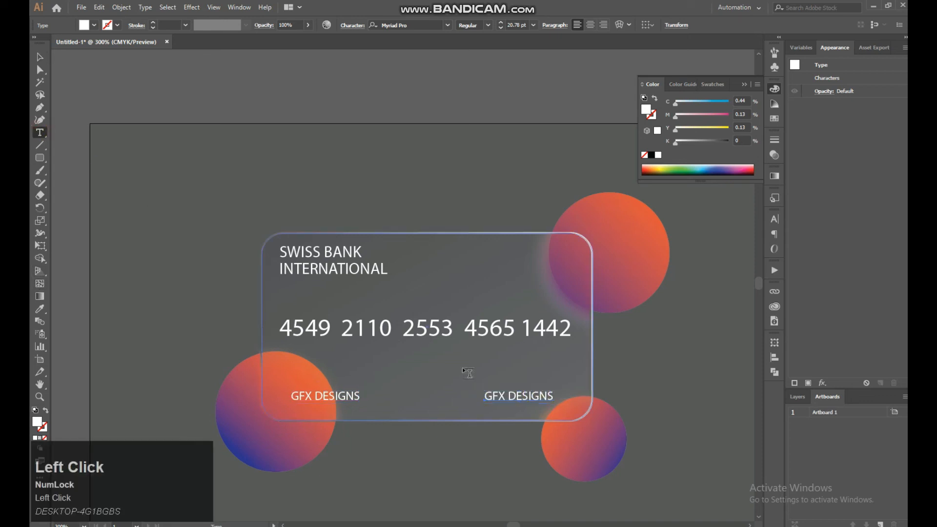
left_click_drag(491, 397, 581, 404)
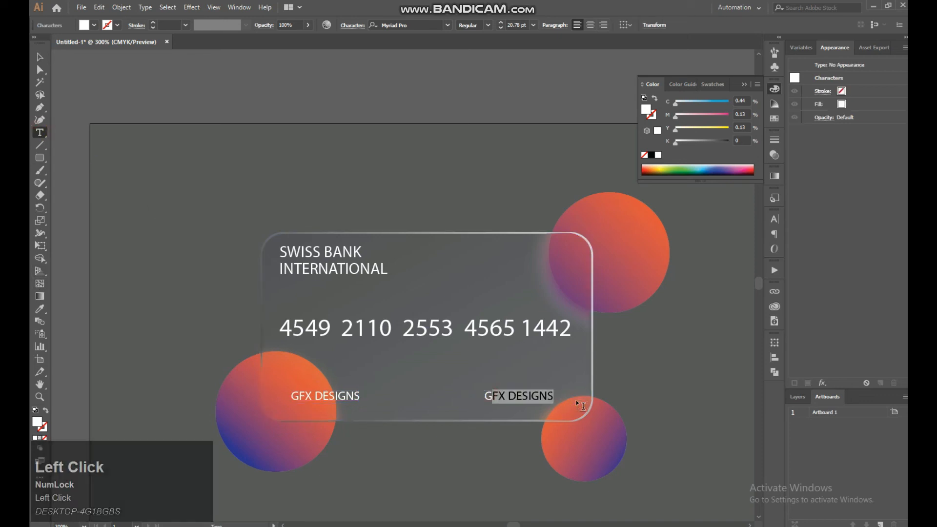
key("BackSpace")
key("BackSpace")
type("25/")
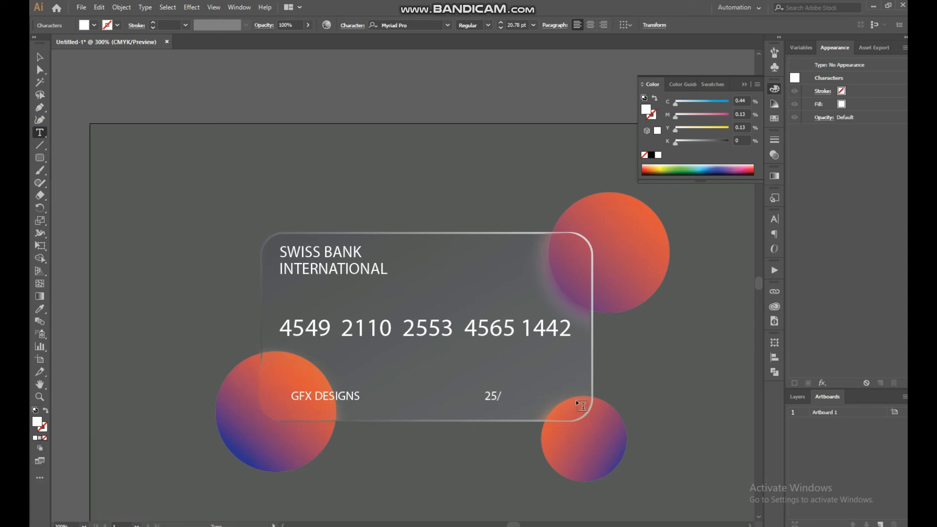
type("100")
left_click(41, 57)
left_click_drag(507, 399, 543, 399)
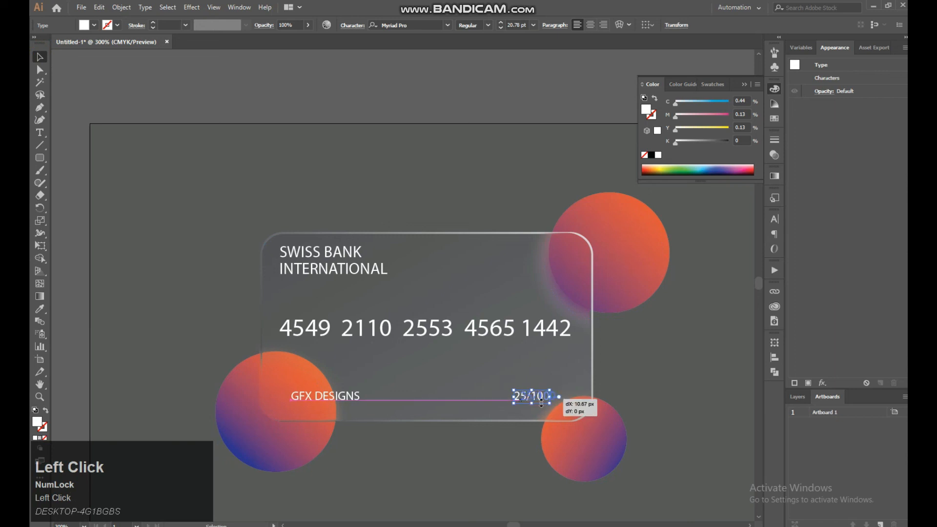
Insert the word "VAILDITY" and a space in front of "25/100"
left_click(40, 133)
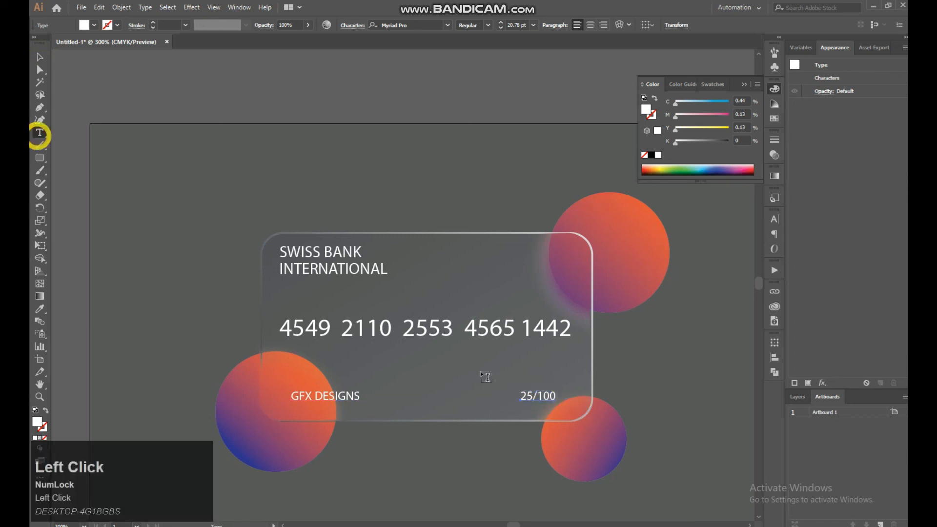
left_click(521, 395)
type("VAIL")
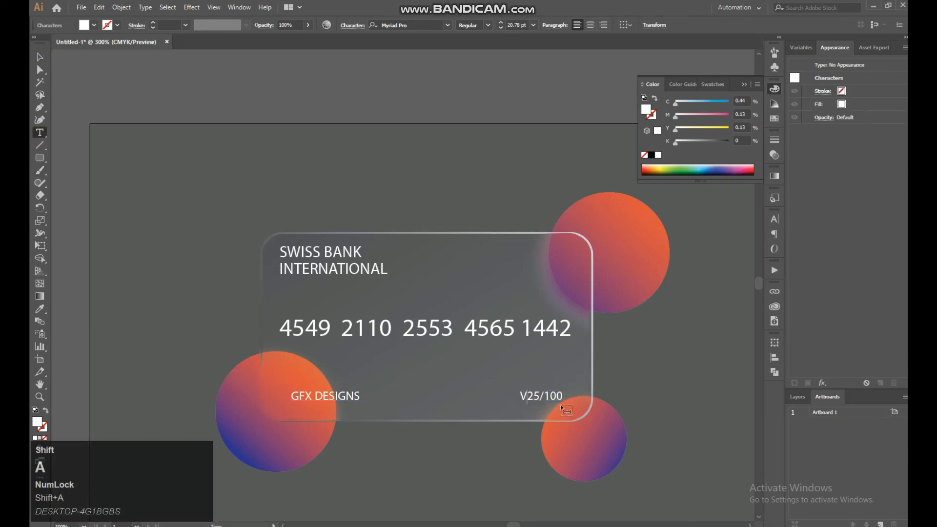
type("DITY")
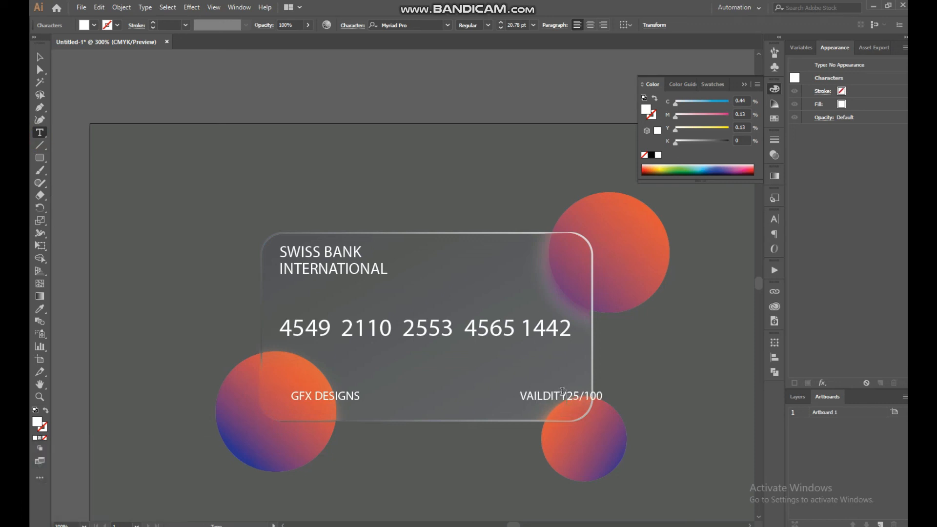
Move the "VAILDITY 25/100" text left so it sits inside the card's right edge, then deselect it
left_click(40, 69)
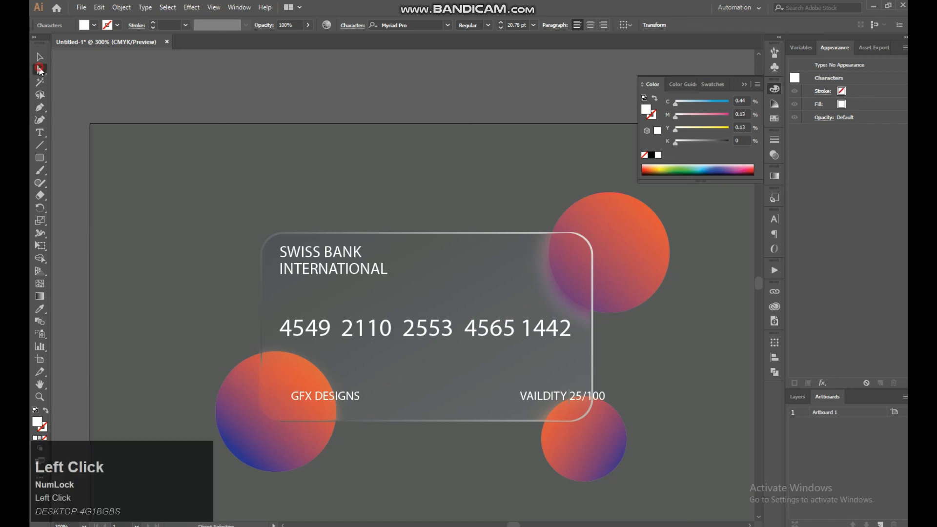
left_click_drag(556, 398, 517, 396)
left_click(616, 396)
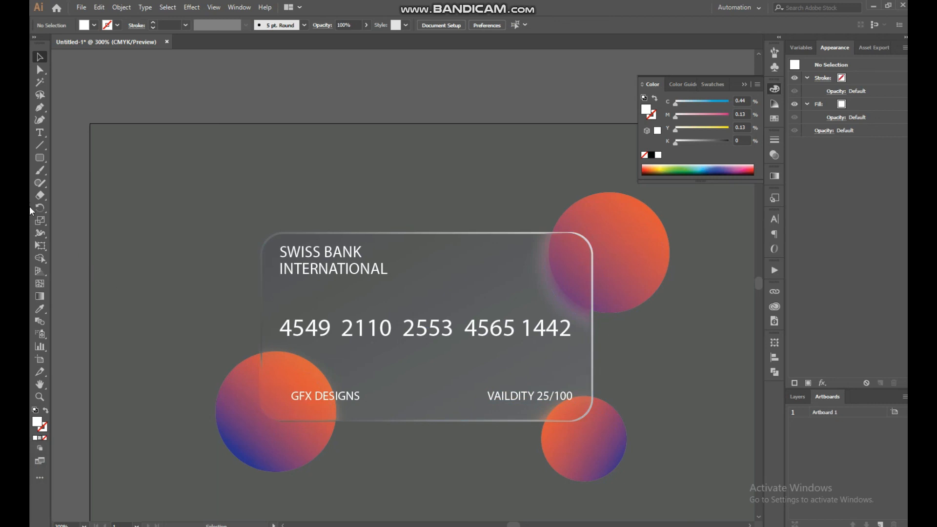
Draw a white circle about 66 px in diameter above the card's upper-left corner with the Ellipse tool
right_click(40, 158)
left_click(78, 182)
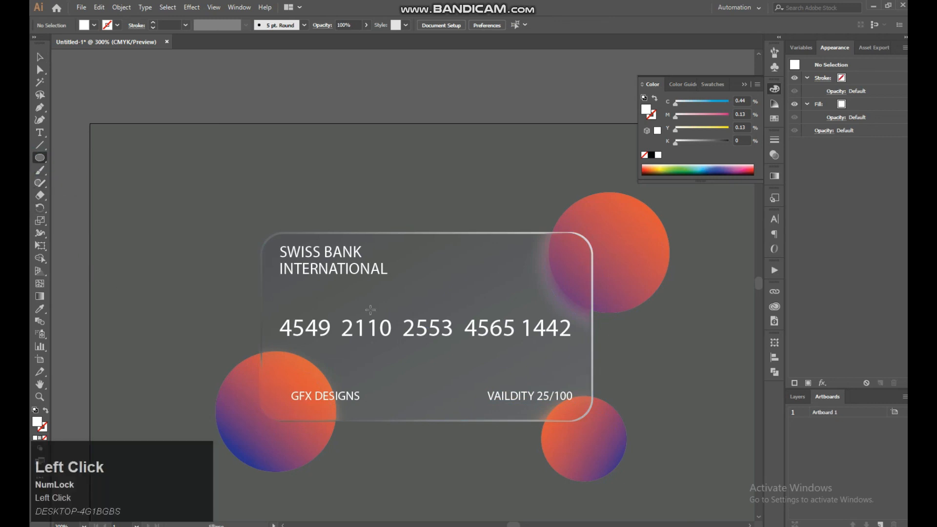
left_click_drag(220, 182, 259, 221)
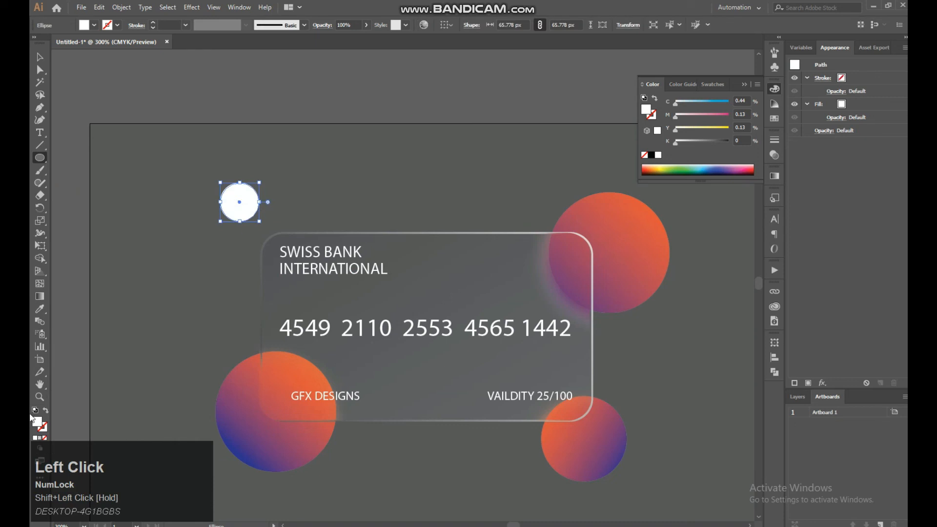
Remove the small circle's fill and give it the 1 pt white-to-transparent gradient stroke, then deselect it
left_click(45, 438)
left_click(41, 438)
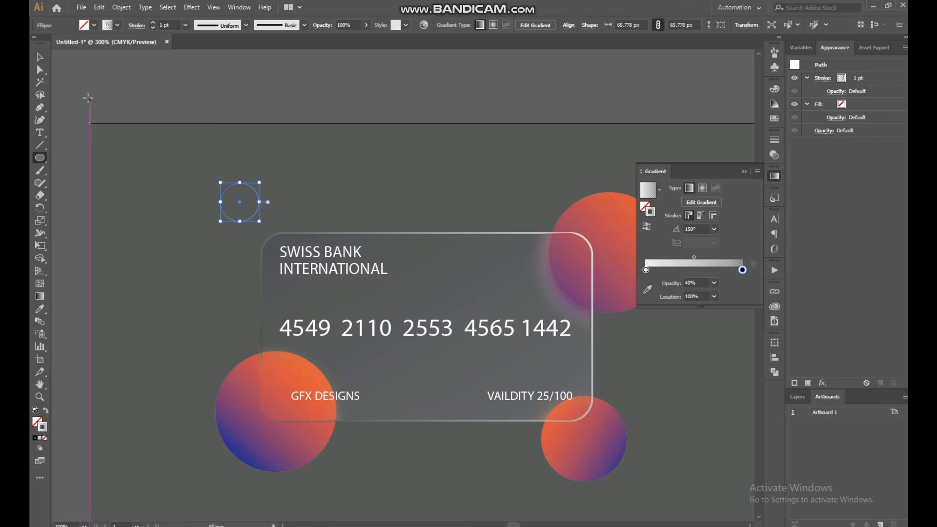
left_click(40, 56)
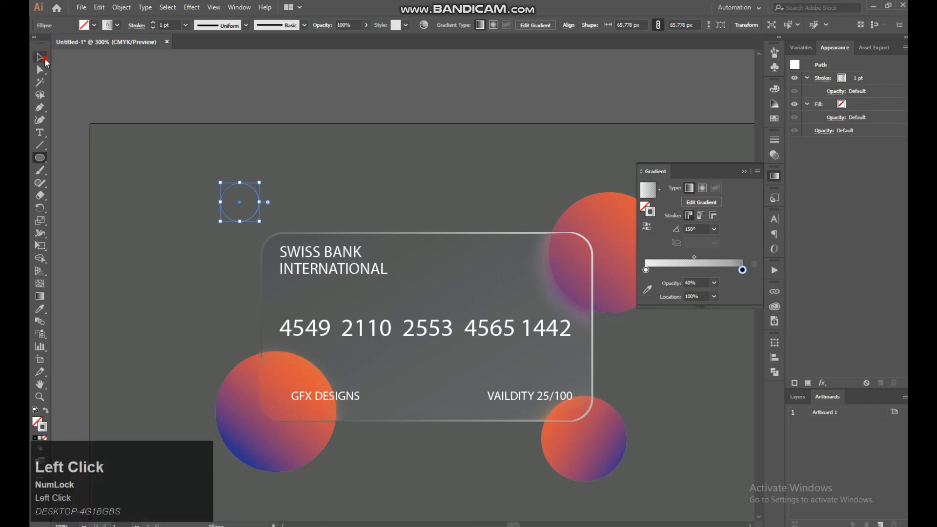
left_click(306, 198)
Move the outlined circle inside the card's upper-right corner, level with the bank name, and deselect it
left_click(256, 194)
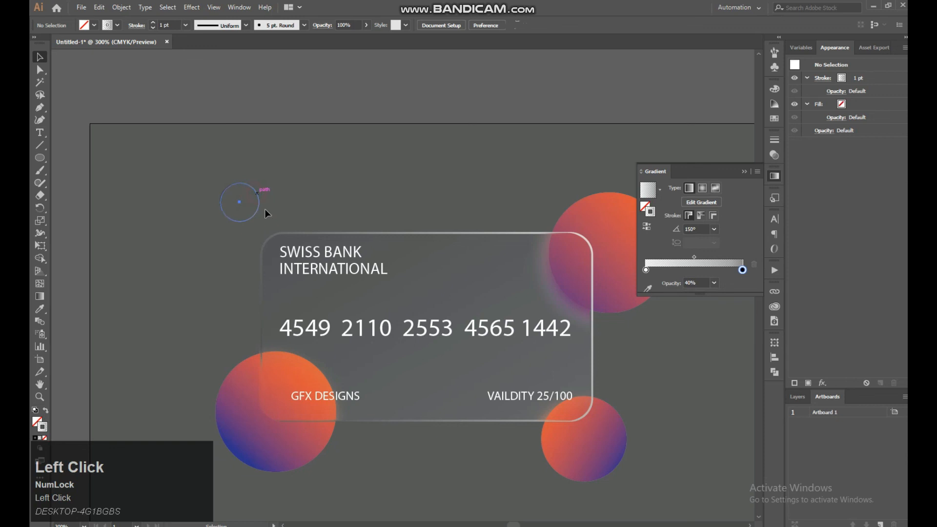
left_click_drag(256, 209, 544, 266)
left_click(532, 195)
Duplicate the outlined circle slightly to the right and scale the copy down so the two rings overlap as an emblem
left_click_drag(522, 191, 310, 192)
key("ctrl+equal")
key("ctrl+equal")
left_click(434, 235)
left_click_drag(437, 239, 470, 253)
left_click_drag(470, 296, 441, 256)
left_click(273, 110)
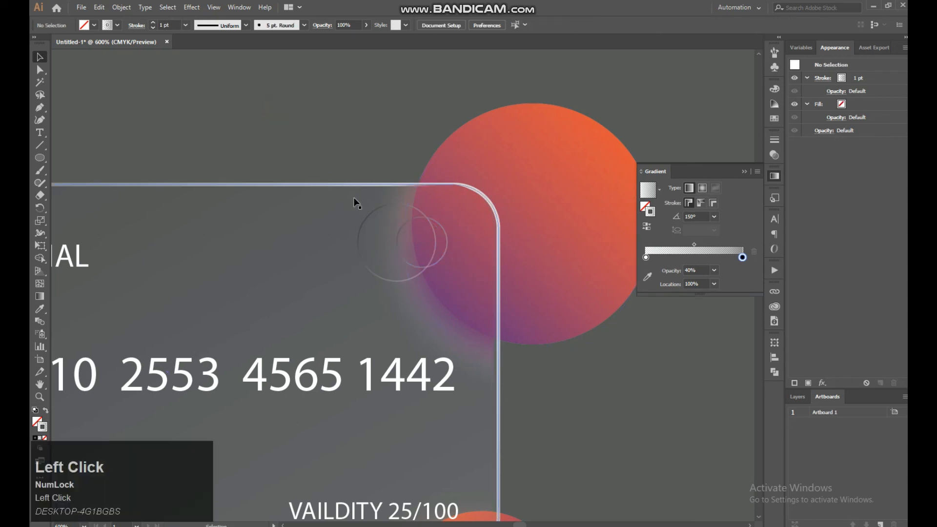
Hide the gradient settings and examine the whole card design centred on its artboard
key("ctrl+minus")
key("ctrl+minus")
key("ctrl+minus")
key("space")
left_click_drag(352, 186, 347, 132)
key("ctrl+equal")
key("space")
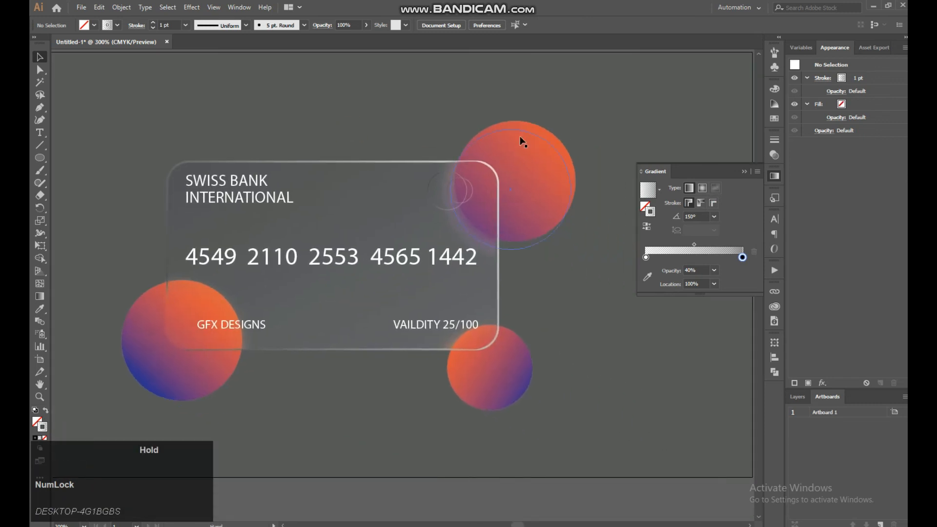
left_click(739, 172)
key("ctrl+minus")
key("space")
left_click_drag(592, 204, 641, 202)
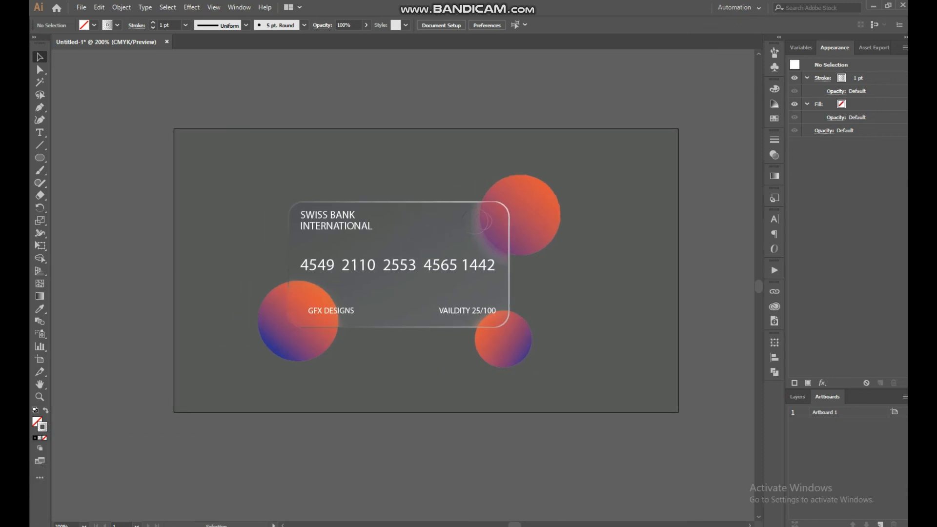